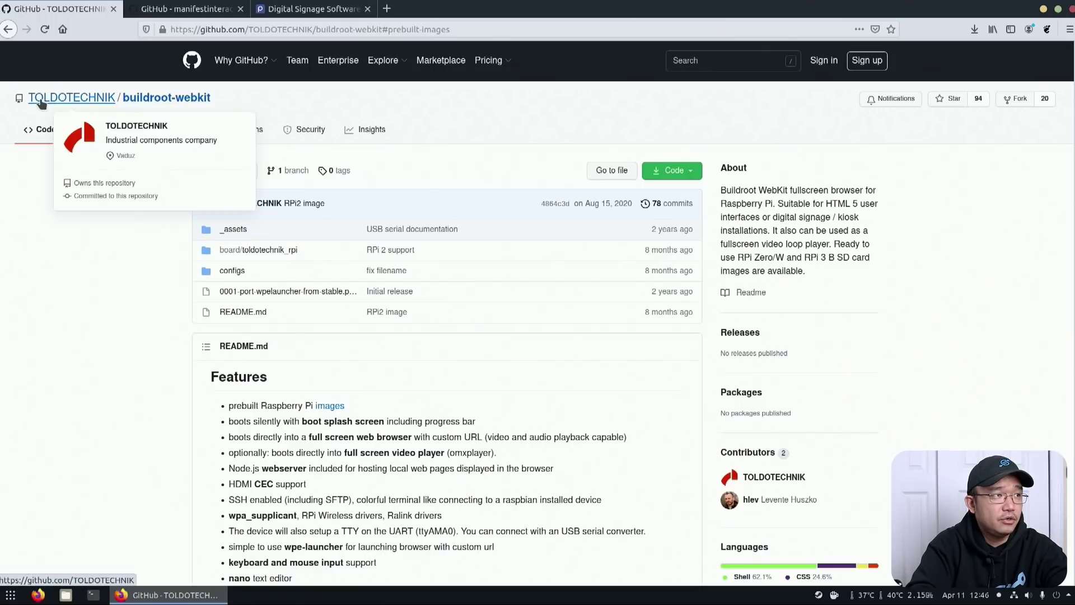
Switch to the manifestinteractive teleprompter repository and scroll through its README and keyboard shortcuts.
mouse_move(83, 102)
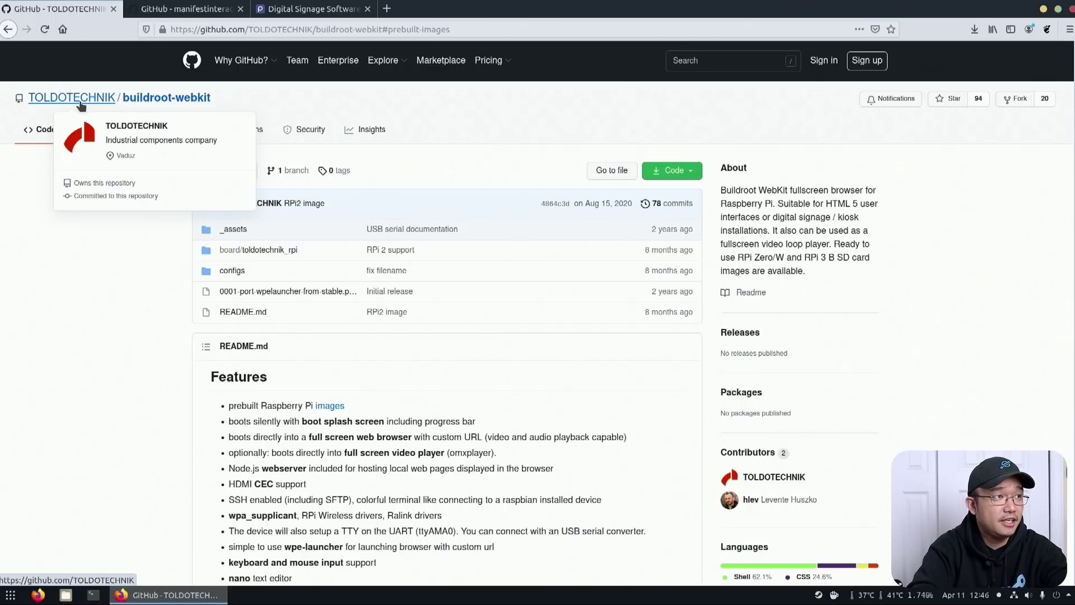
click(168, 10)
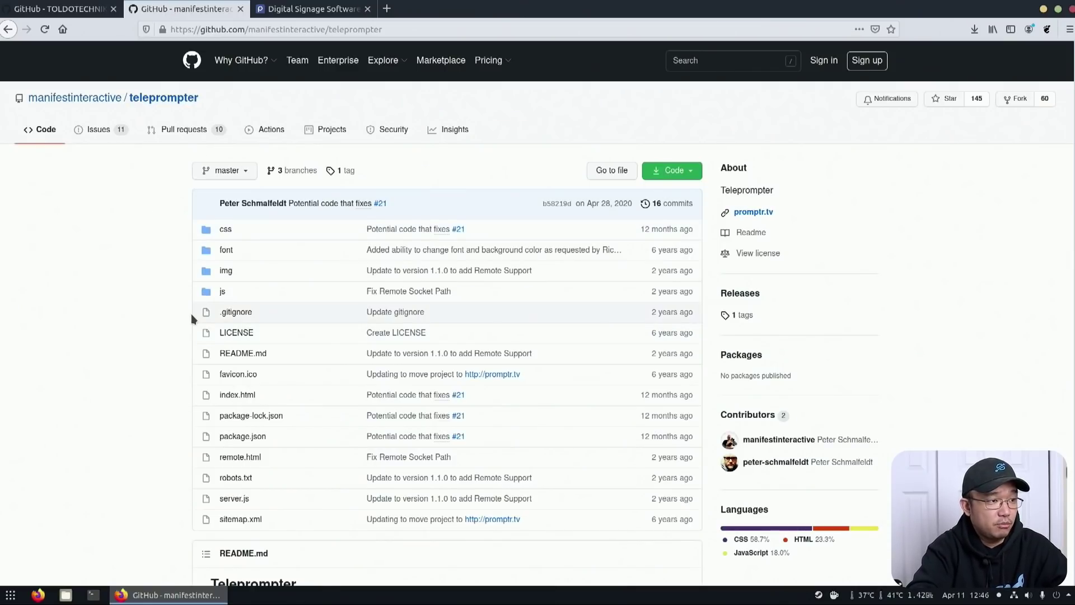
scroll(191, 313, down, 4)
scroll(330, 433, down, 4)
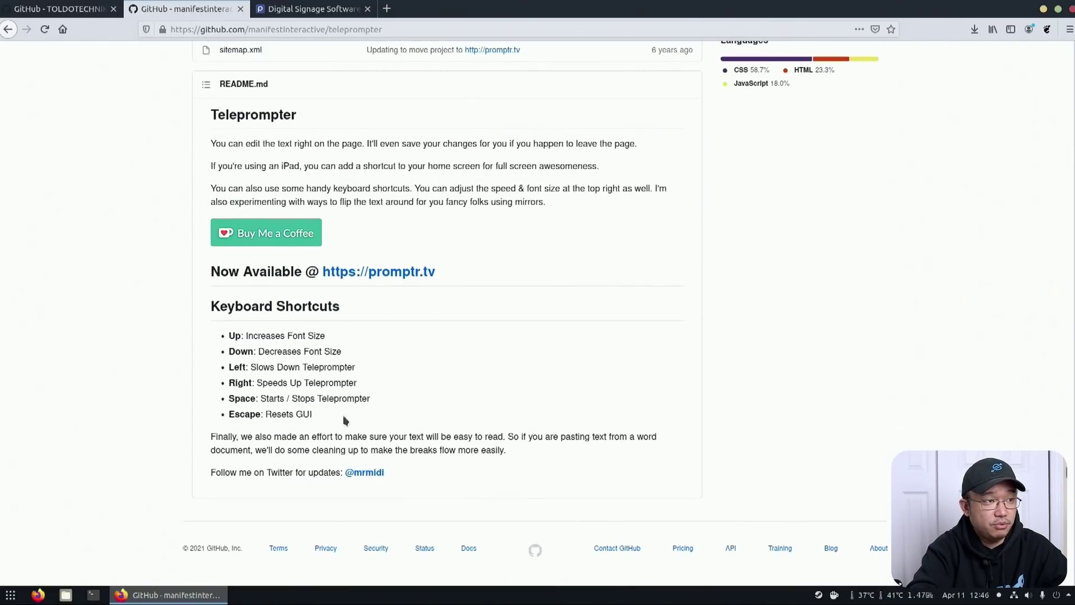
scroll(297, 358, up, 8)
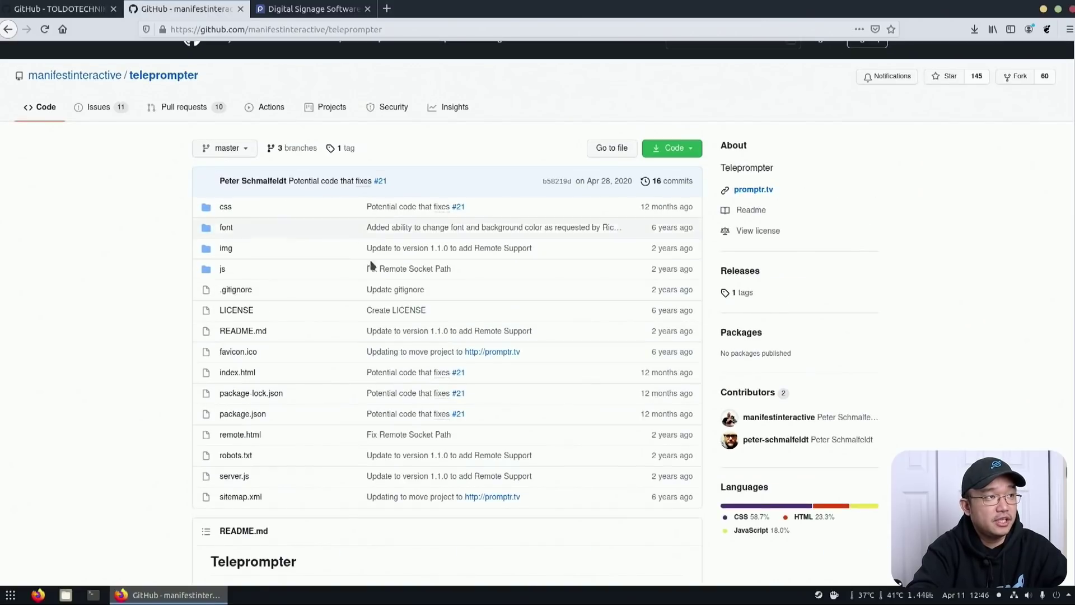
Read the piSignage homepage's free player licences caption, then go back to the buildroot-webkit repository.
click(289, 17)
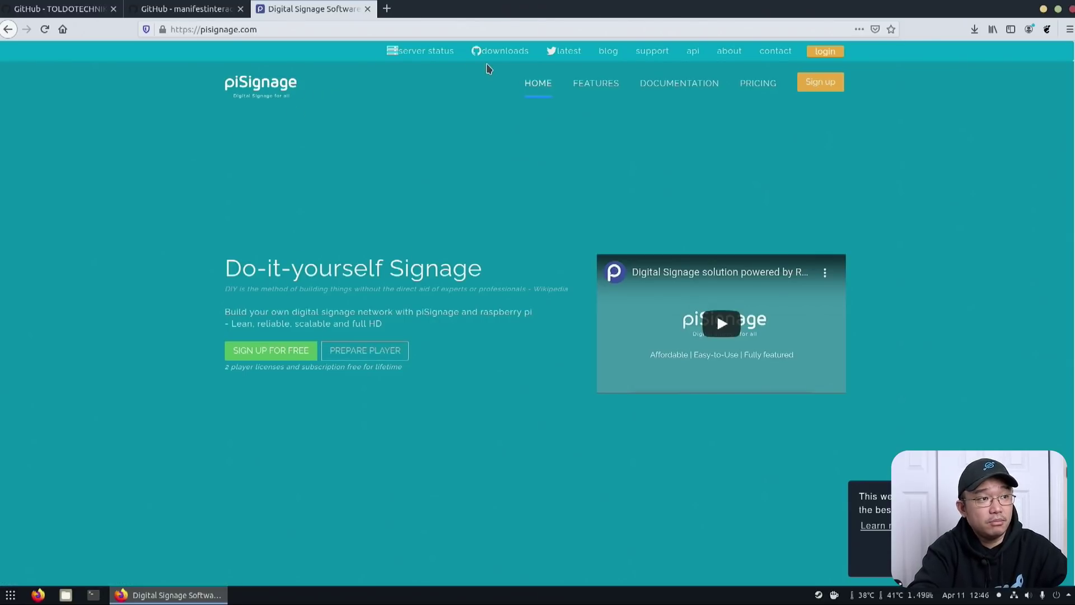
triple_click(259, 369)
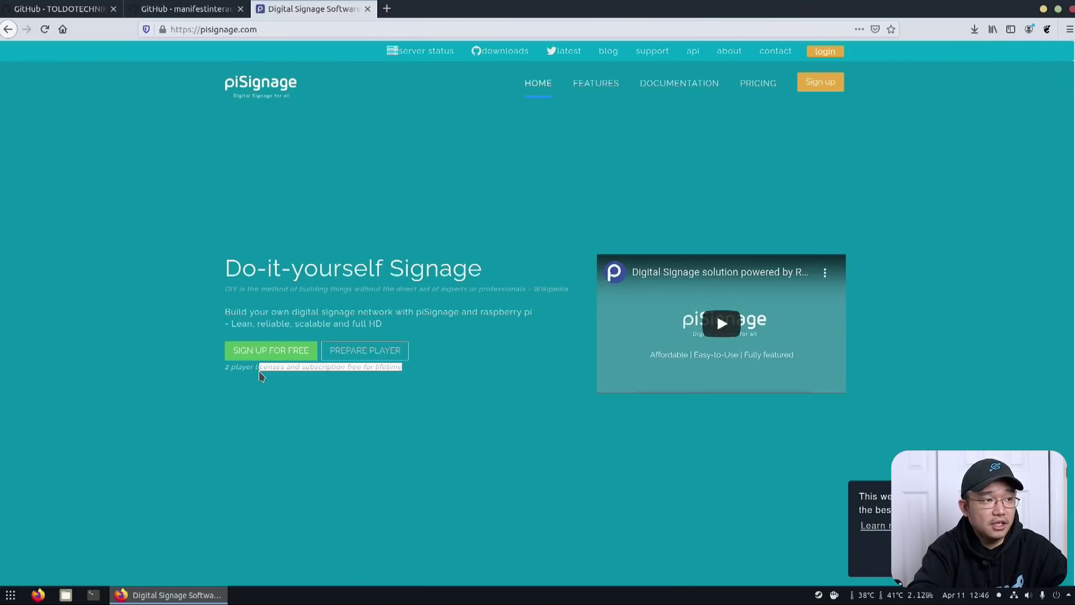
click(271, 369)
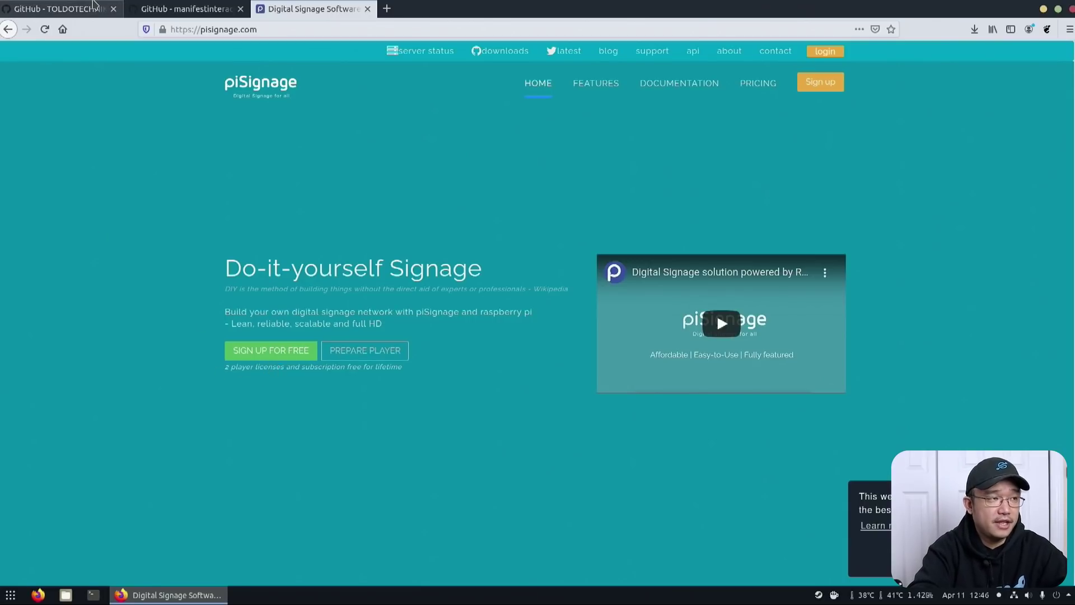
click(94, 5)
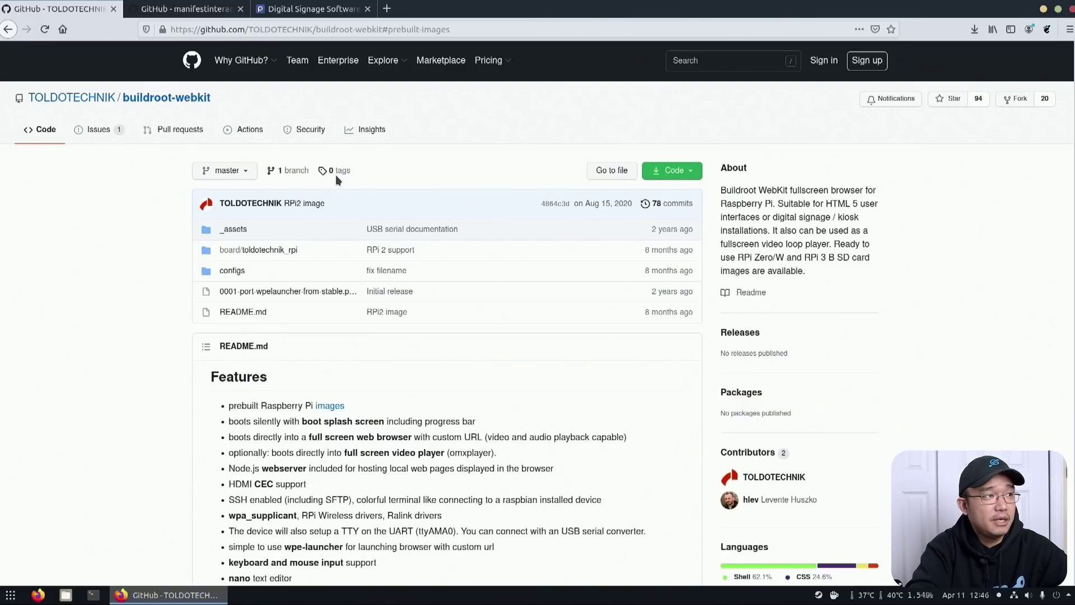
scroll(384, 360, down, 3)
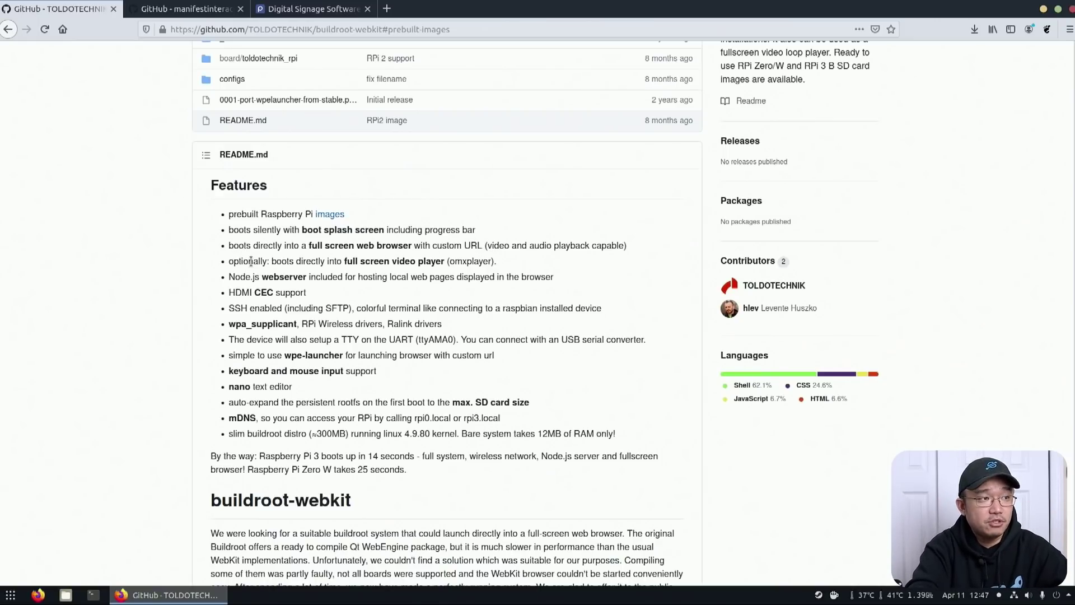
drag(250, 260, 373, 262)
click(373, 262)
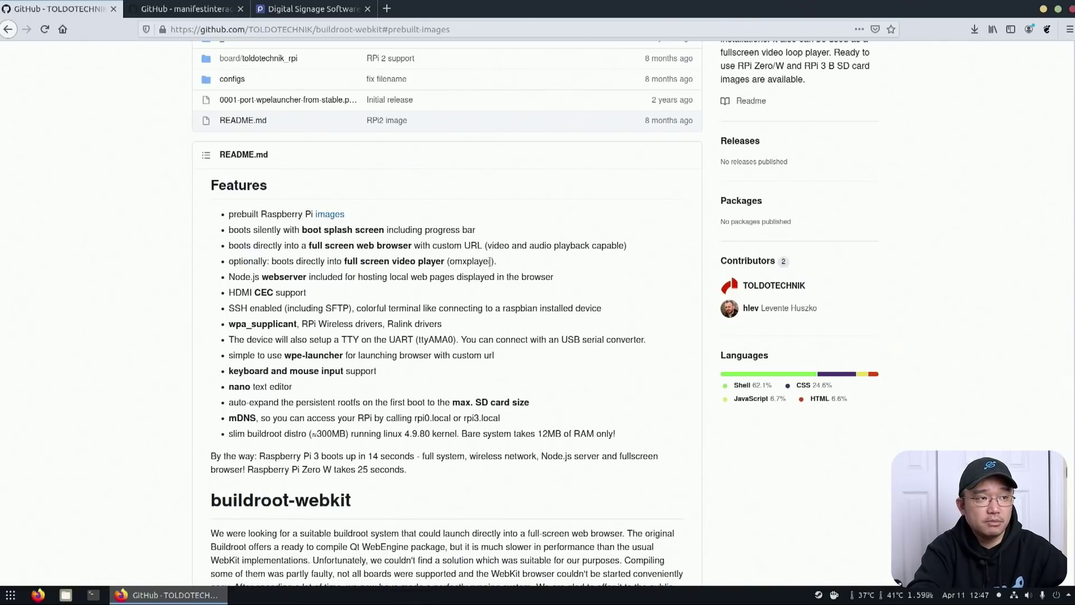
drag(490, 261, 459, 263)
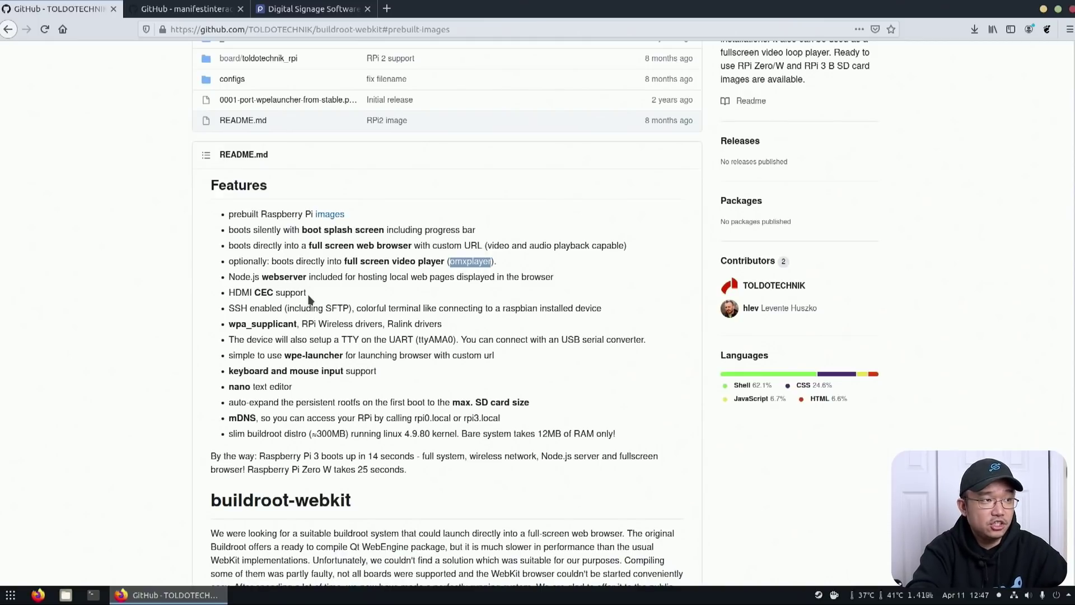
drag(307, 293, 271, 293)
click(264, 294)
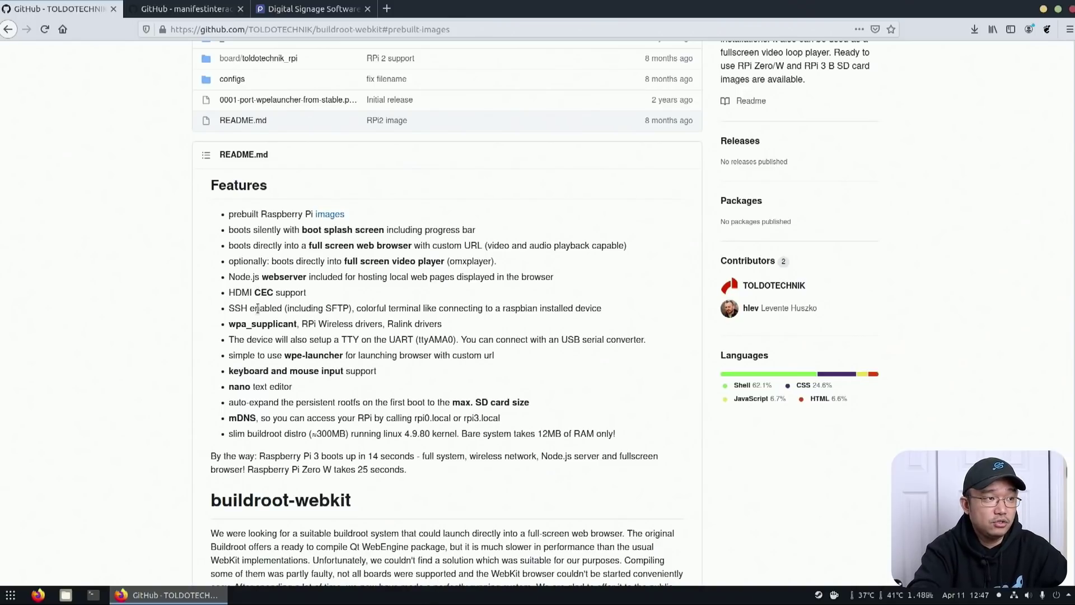
drag(251, 308, 354, 317)
click(354, 320)
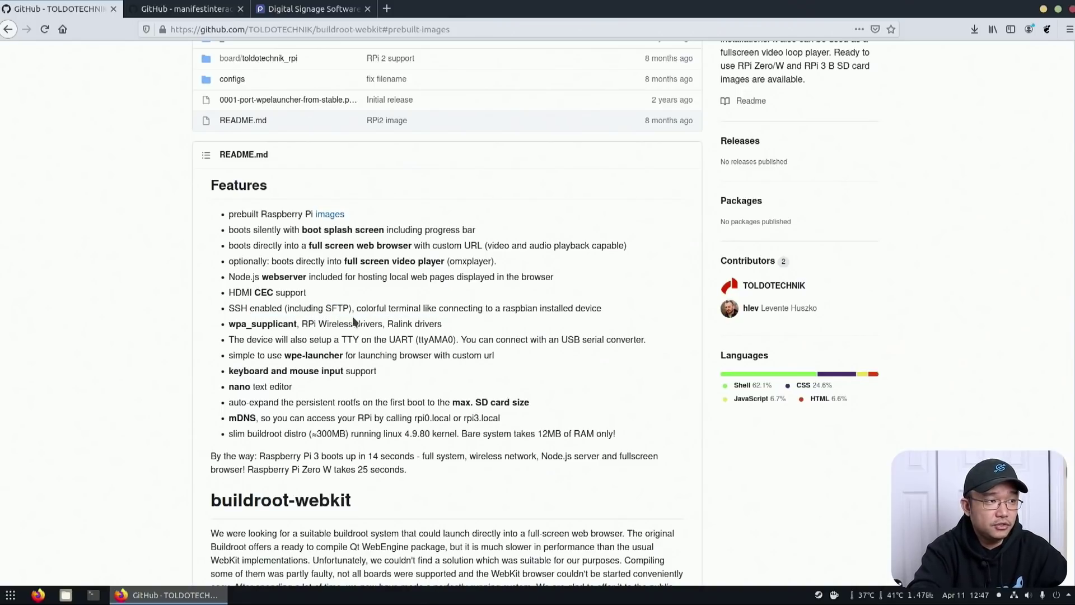
drag(245, 324, 305, 326)
click(305, 326)
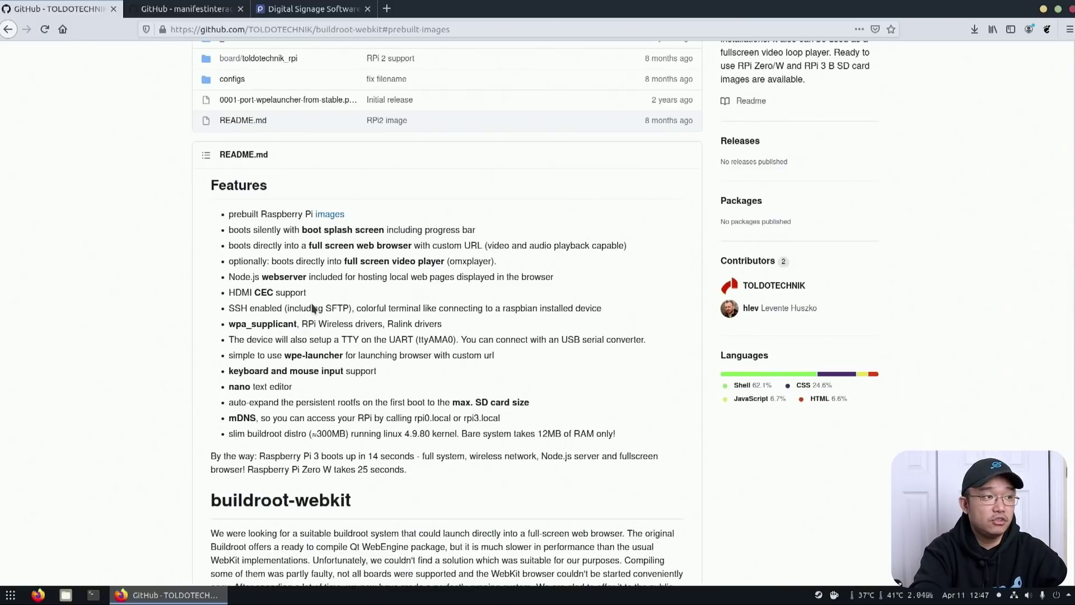
Read the README features list: wpa_supplicant, mDNS, the slim buildroot distro and its 300MB size.
drag(228, 325, 295, 325)
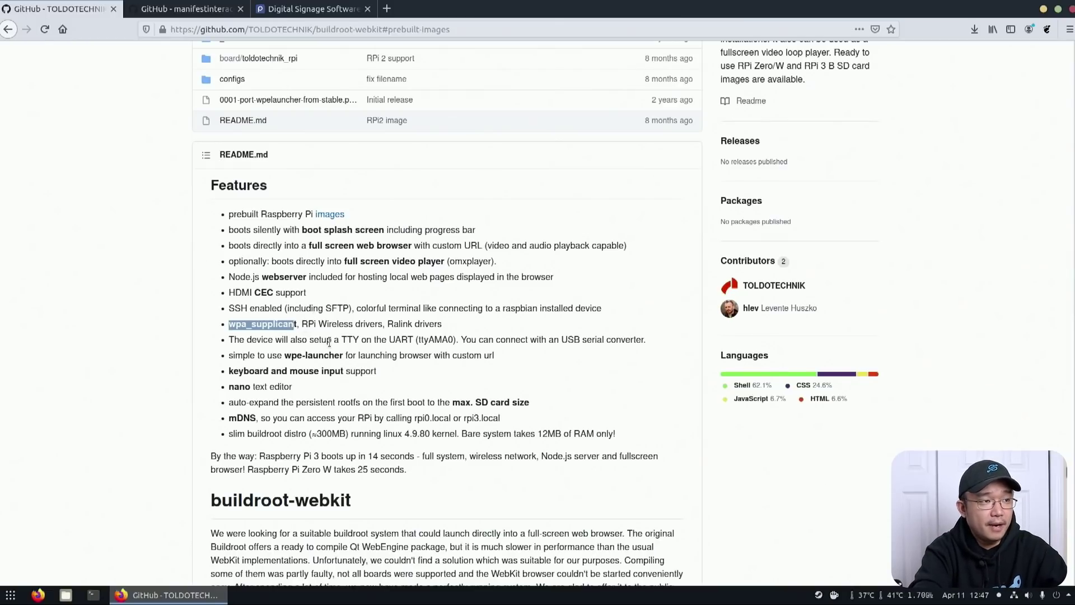
click(402, 344)
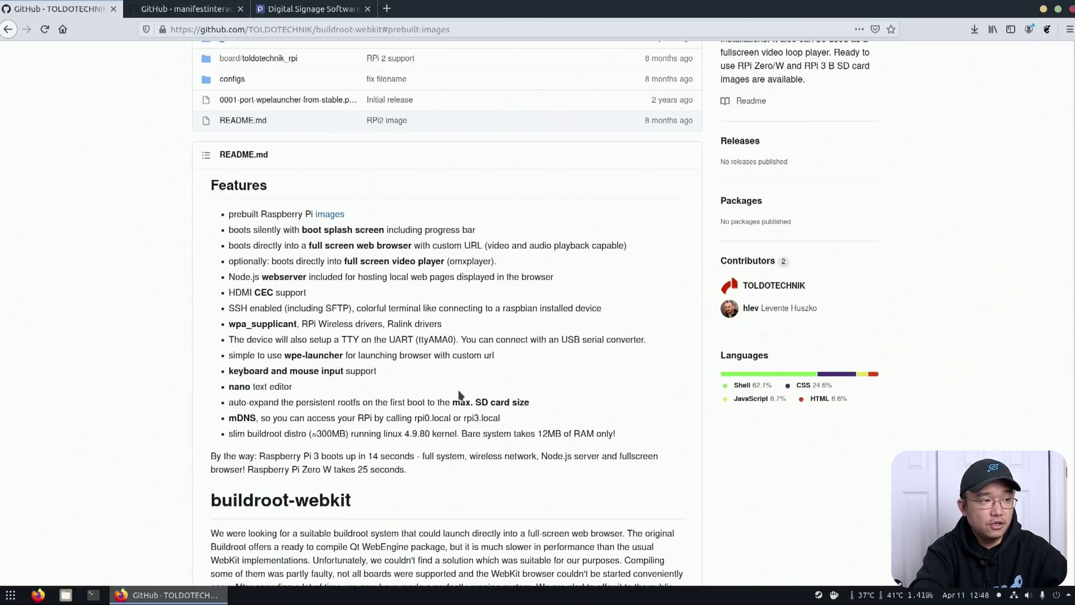
drag(236, 417, 263, 418)
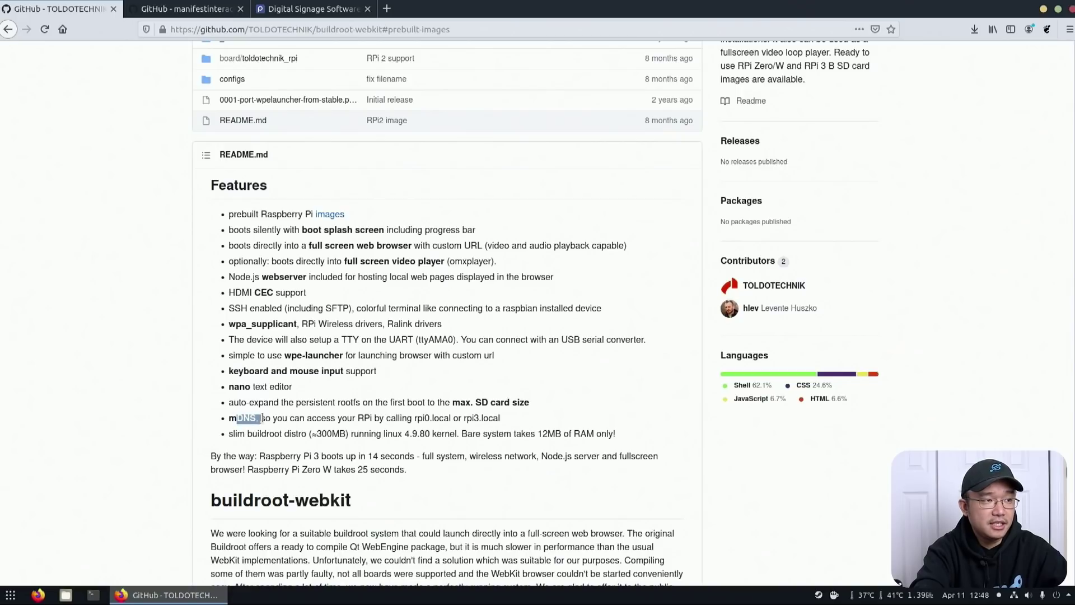
click(290, 417)
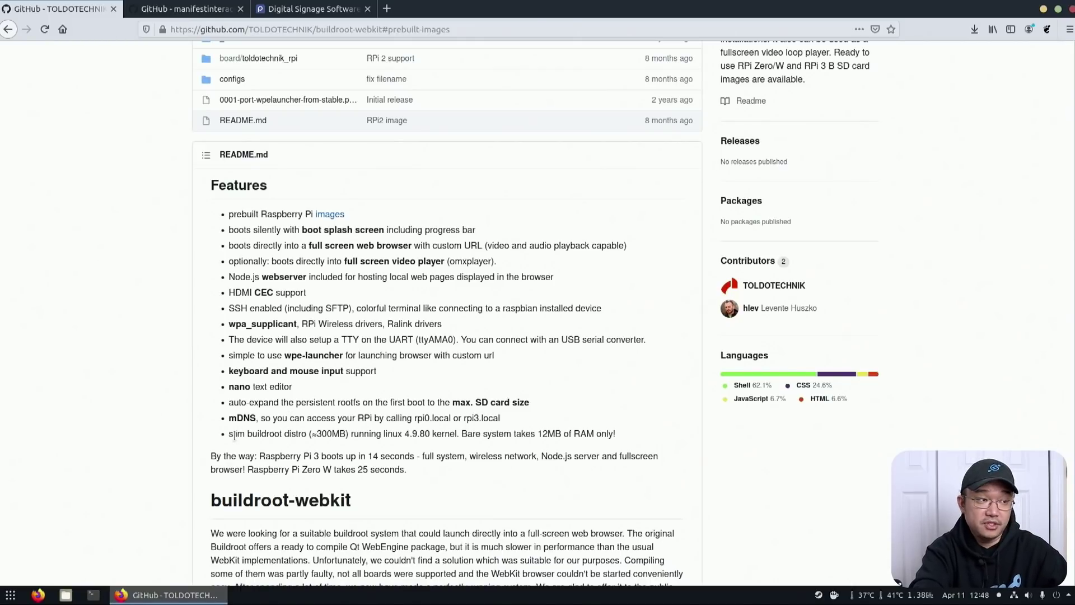
drag(235, 434, 275, 434)
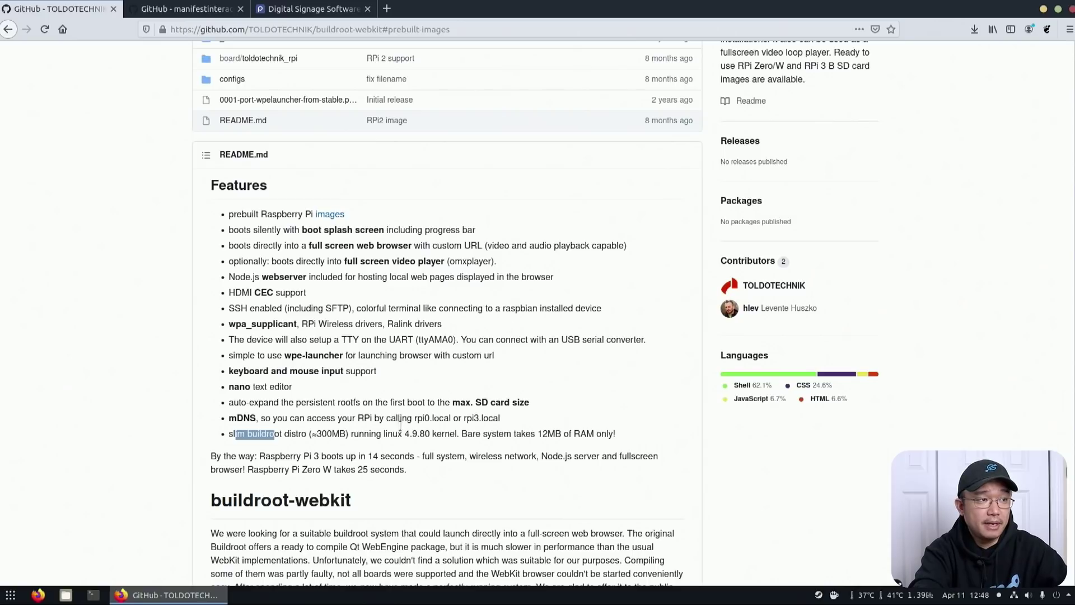
click(297, 445)
drag(317, 435, 546, 435)
click(356, 435)
click(421, 435)
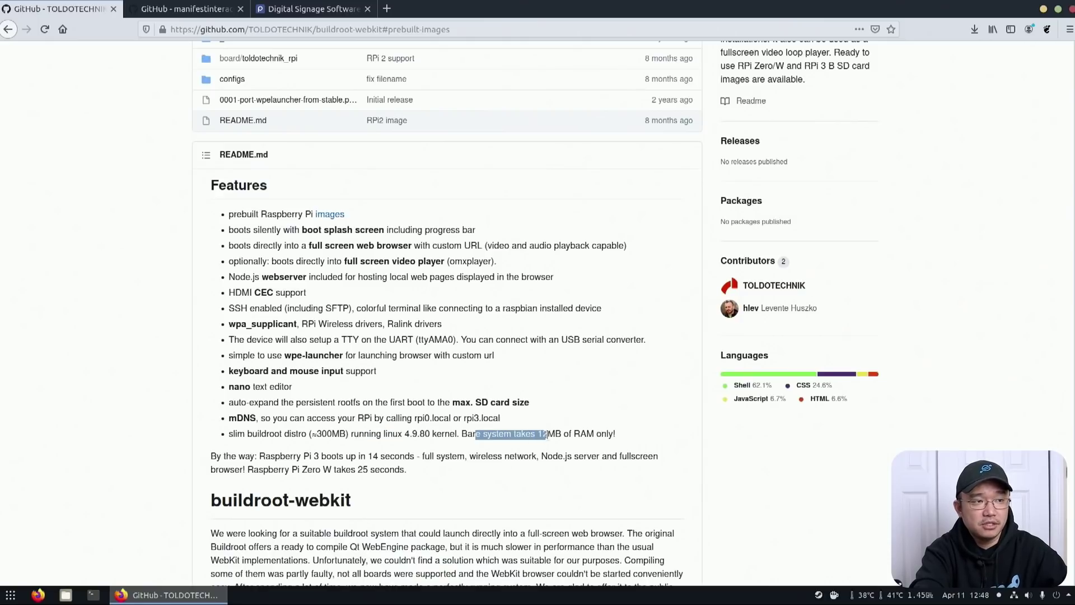
click(558, 434)
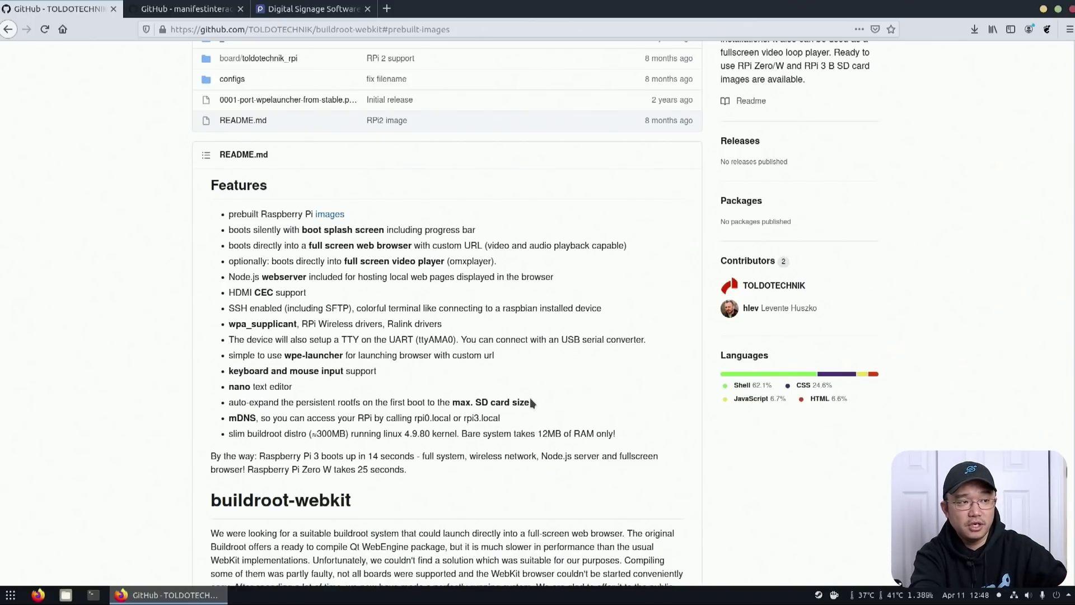
Scroll further to read the Raspberry Pi 3 and Pi Zero W boot time notes.
scroll(530, 399, down, 3)
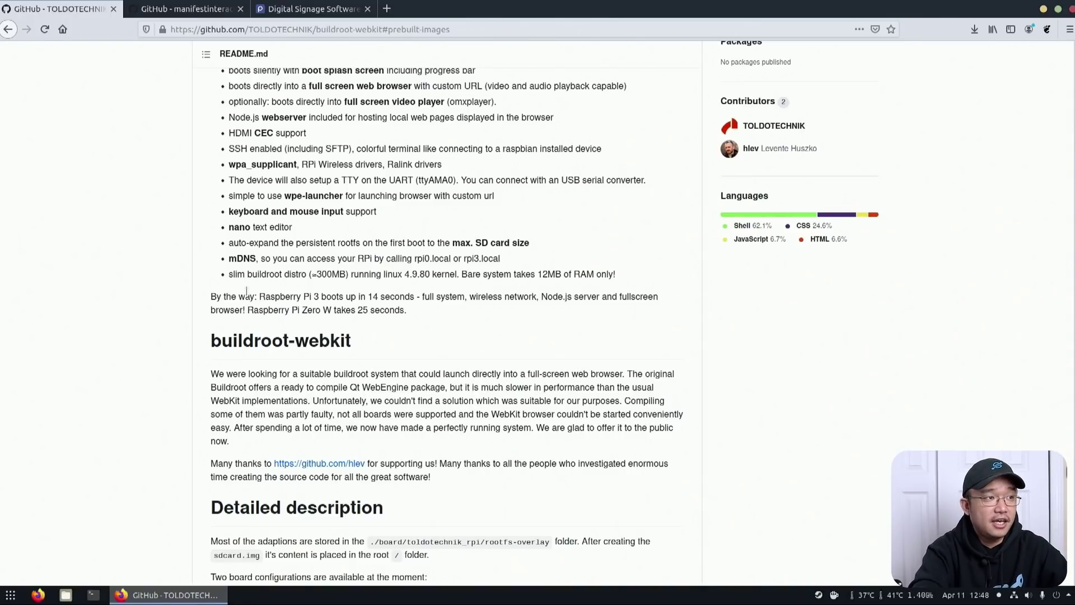
drag(211, 298, 367, 297)
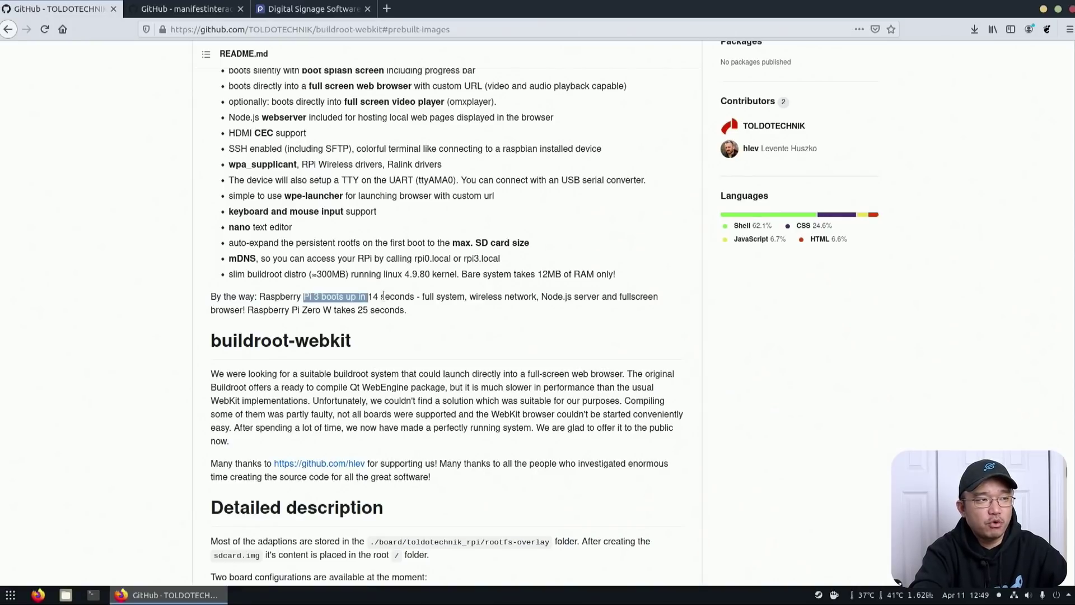
click(384, 295)
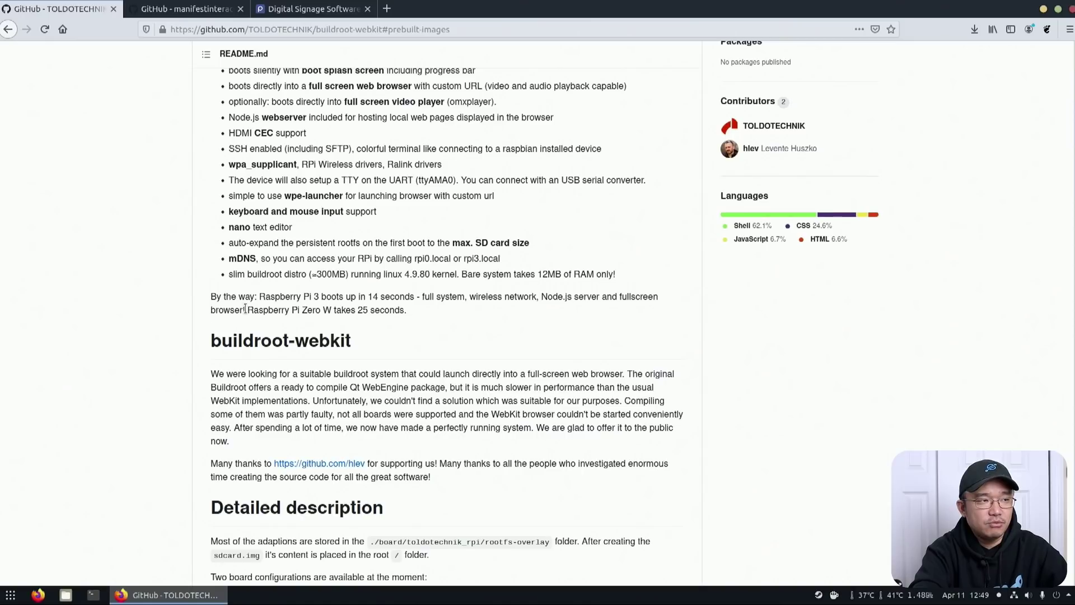
drag(245, 308, 364, 312)
click(362, 311)
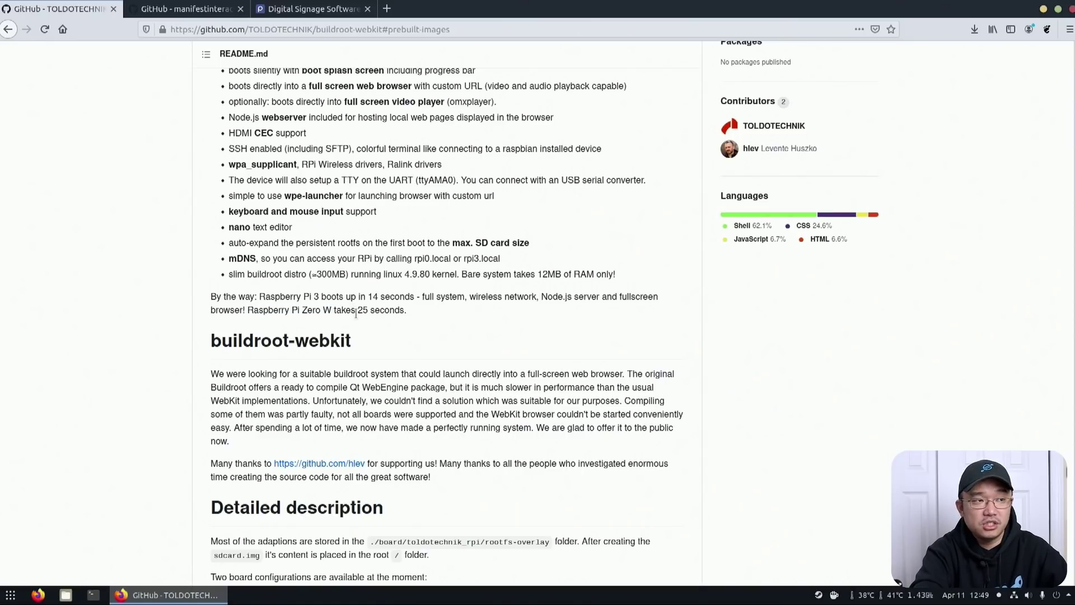
drag(359, 309, 387, 309)
click(385, 308)
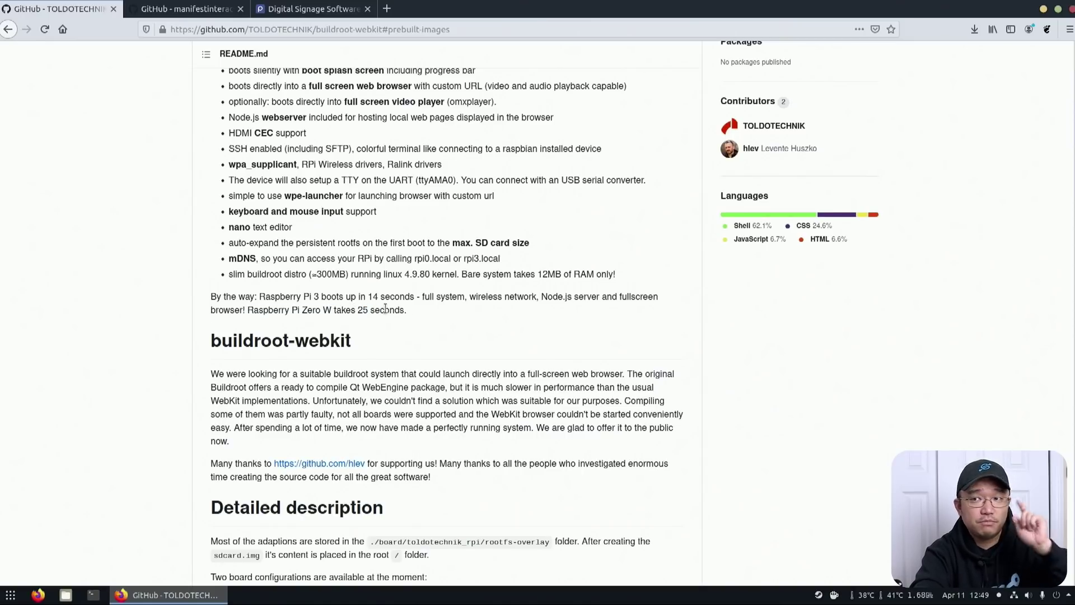
scroll(381, 297, down, 6)
scroll(374, 290, up, 12)
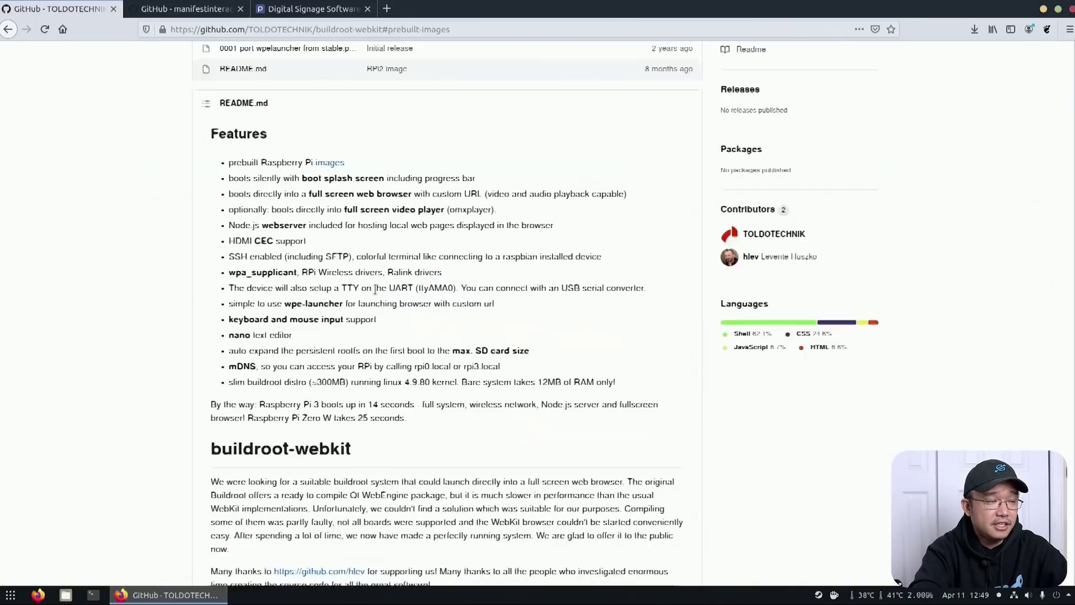
scroll(374, 294, down, 15)
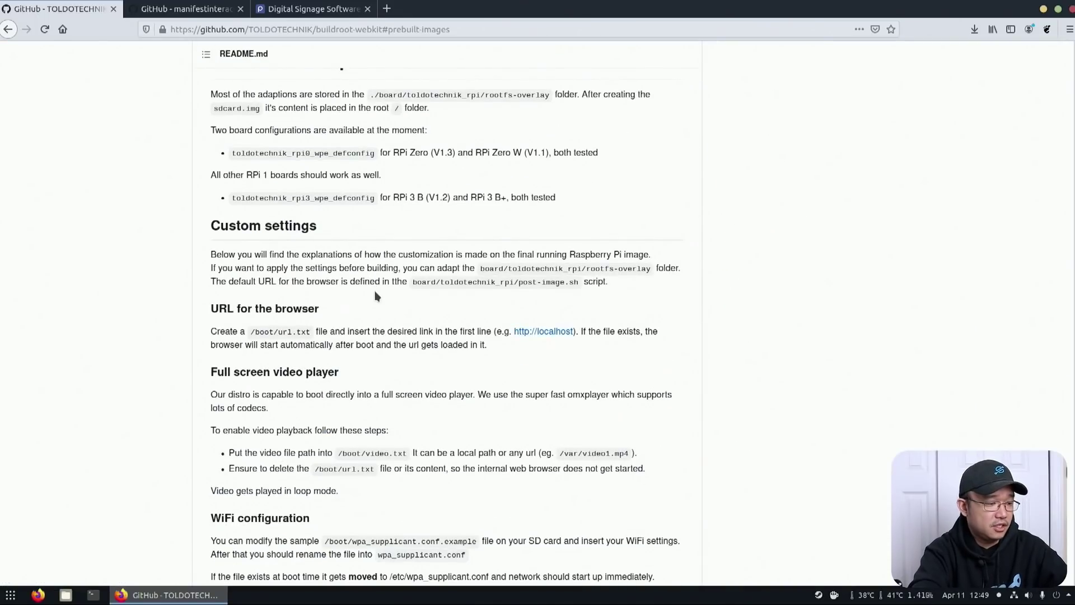
key(super)
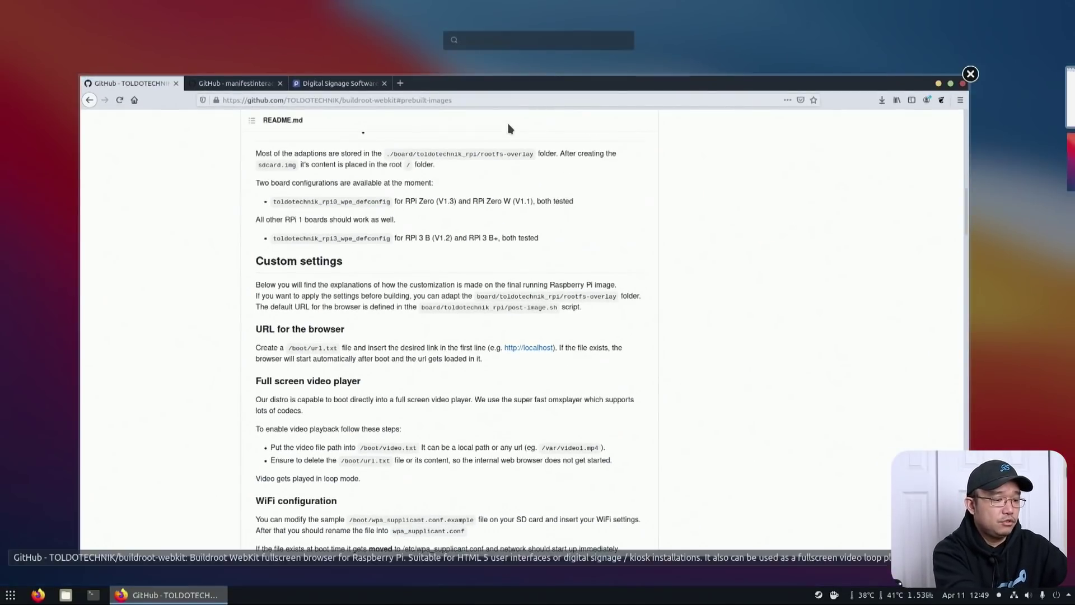
Launch Raspberry Pi Imager and choose the custom image sdcardRPi3.img.zip as the OS.
text(image)
key(Return)
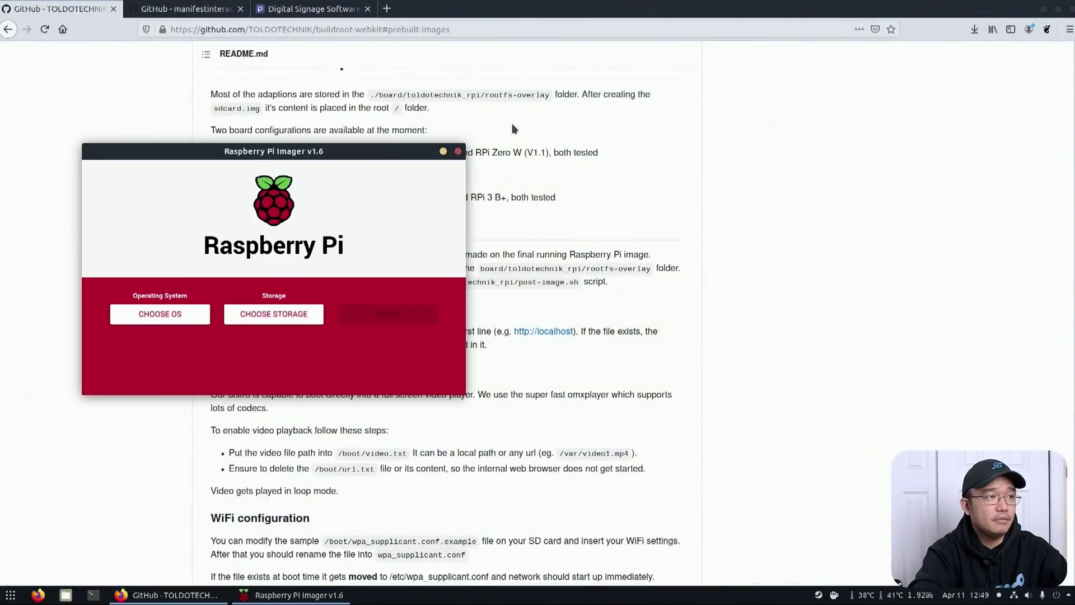
click(180, 309)
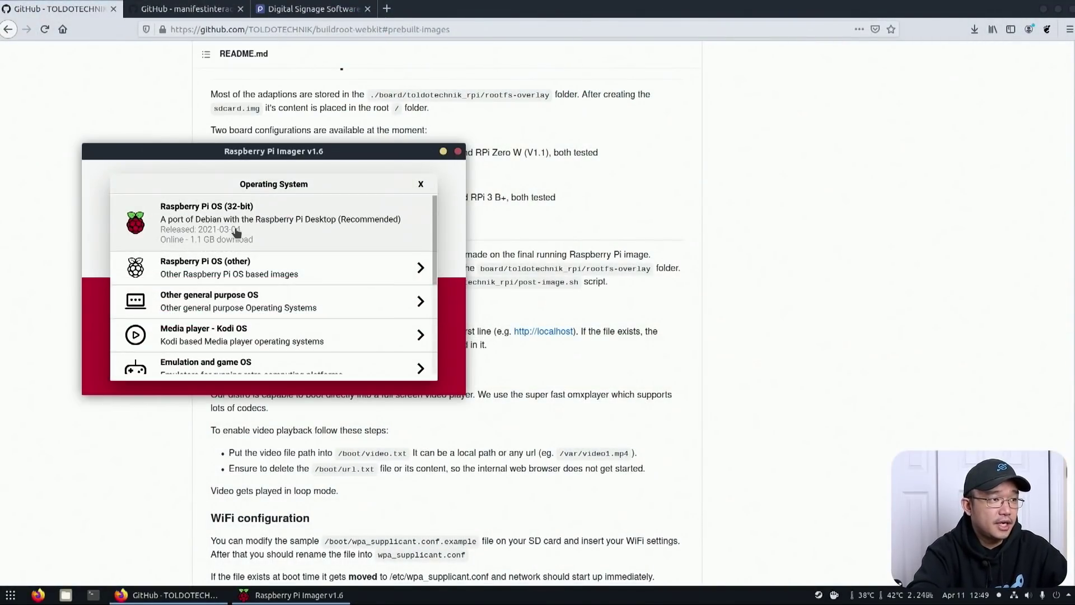
scroll(238, 359, down, 5)
click(211, 358)
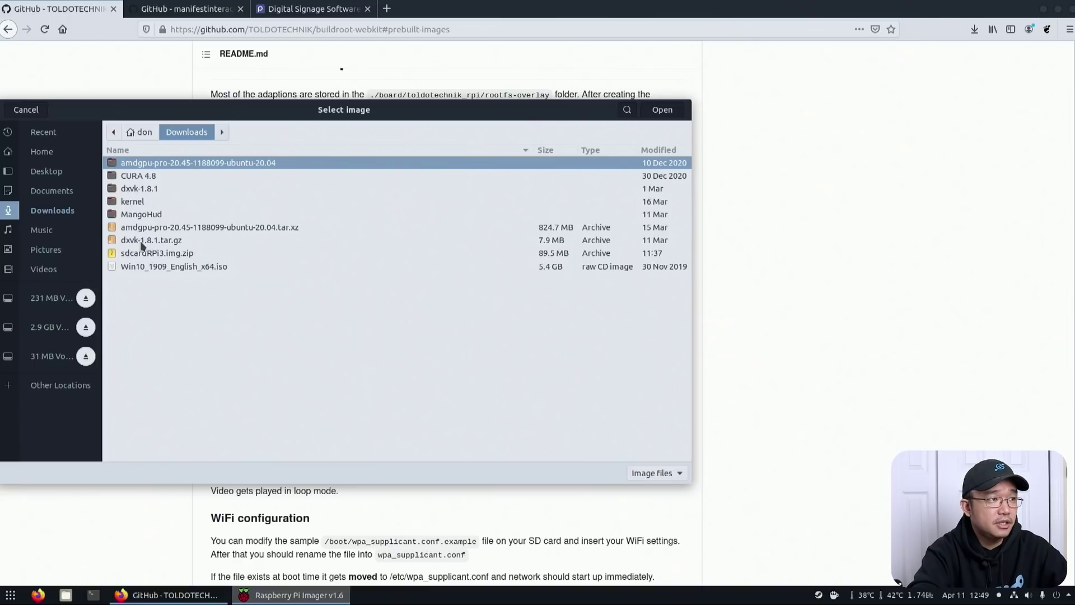
click(159, 255)
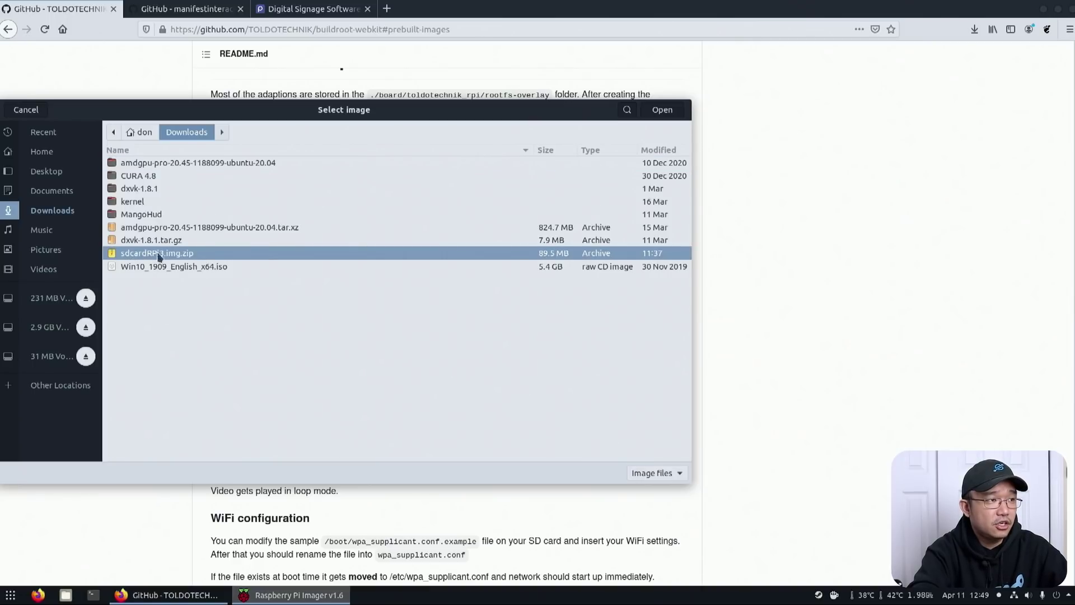
click(662, 110)
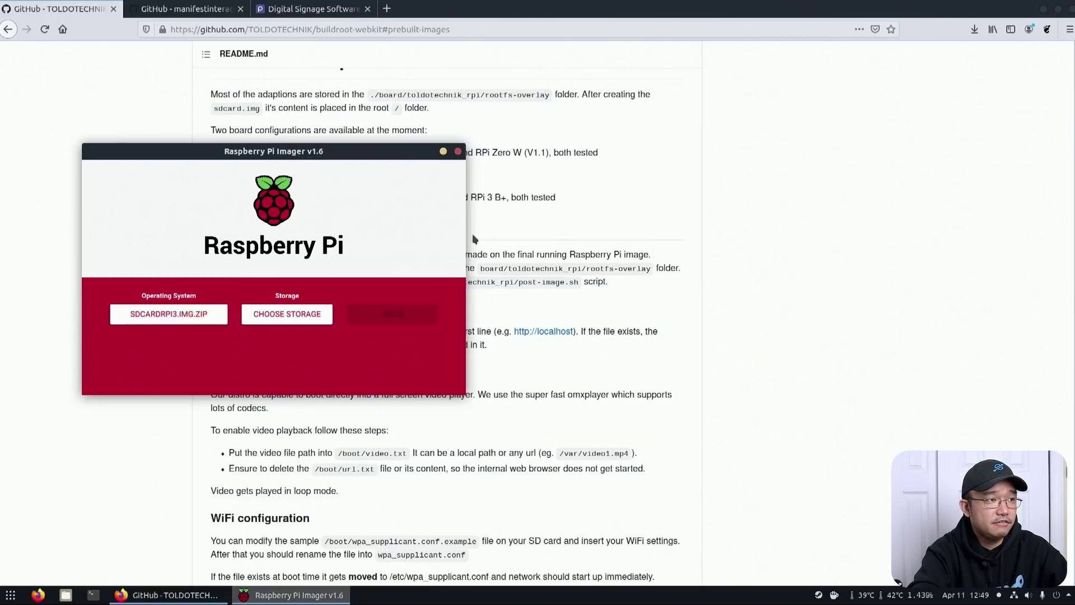
Write the image to the Generic USB3.0 card reader, authorising with the account password.
click(269, 309)
click(279, 224)
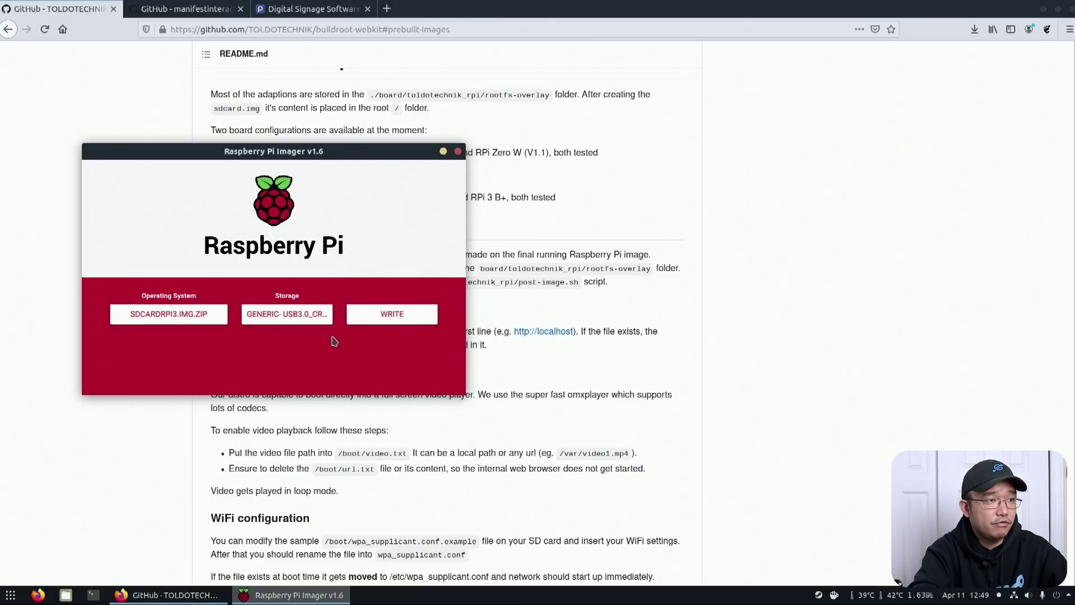
click(404, 326)
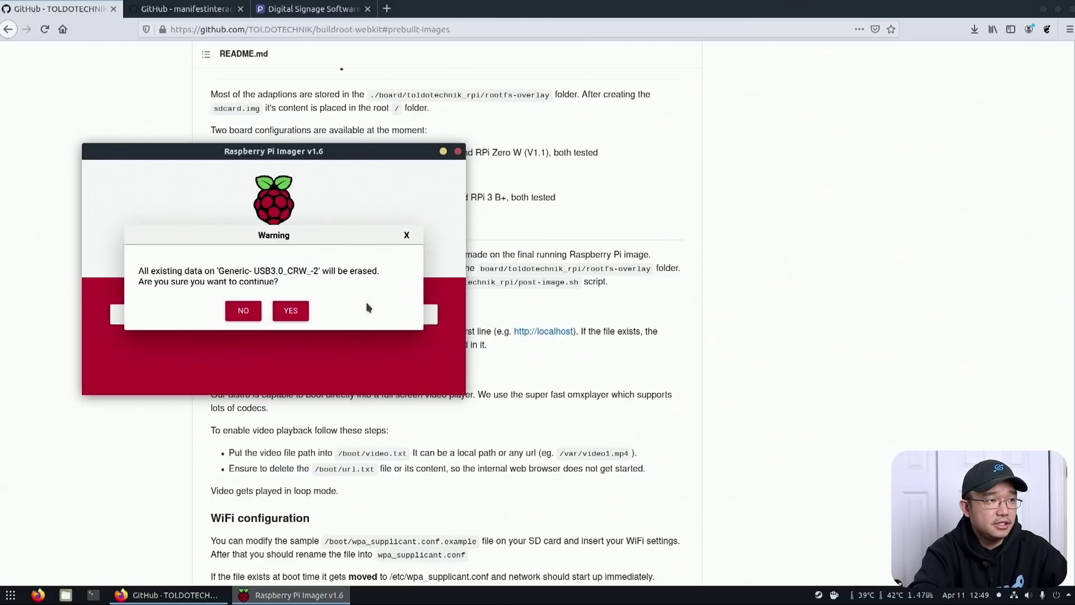
click(291, 311)
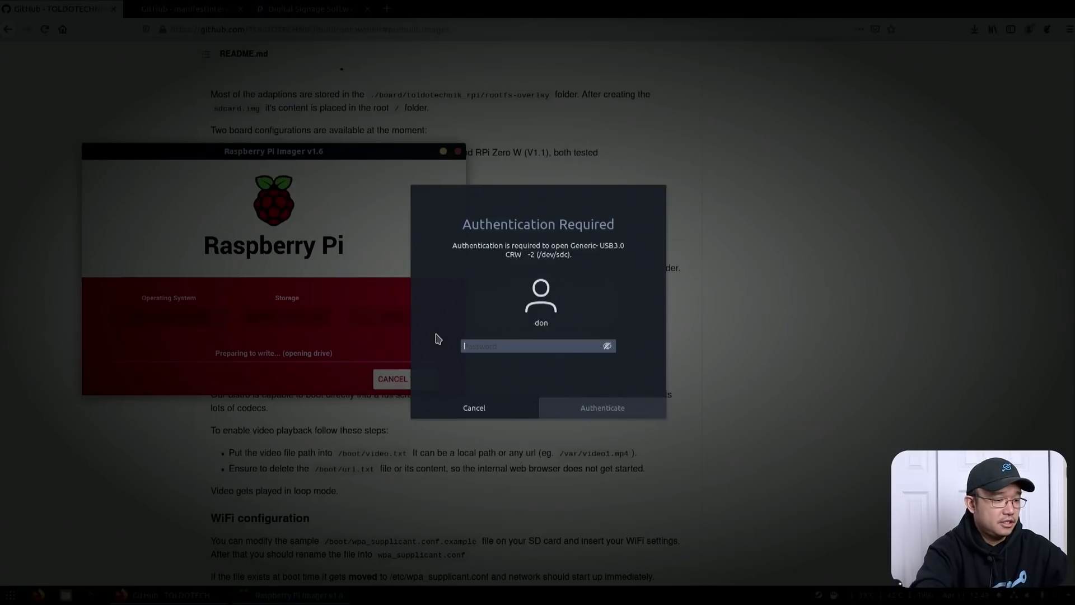
text(*********)
key(Return)
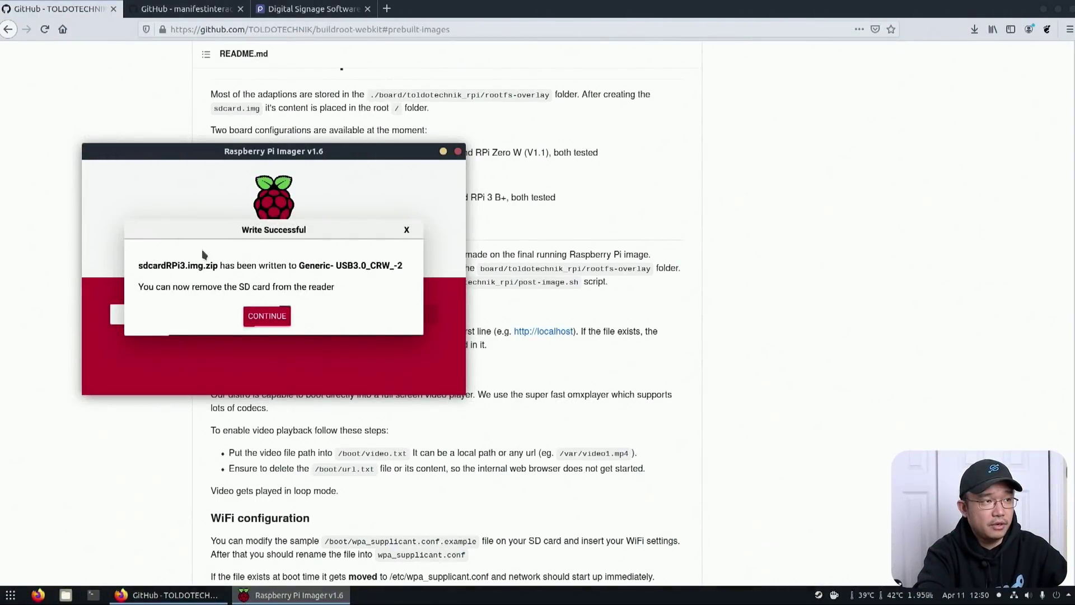
click(279, 311)
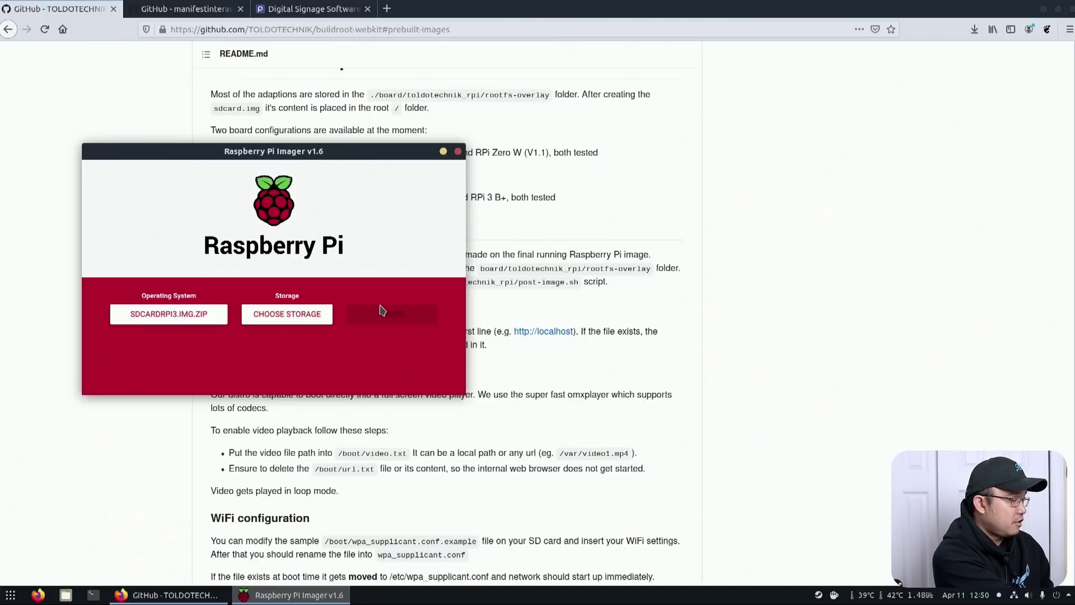
Bring Firefox back, read the README's WiFi configuration paragraph, then minimise the browser.
click(779, 360)
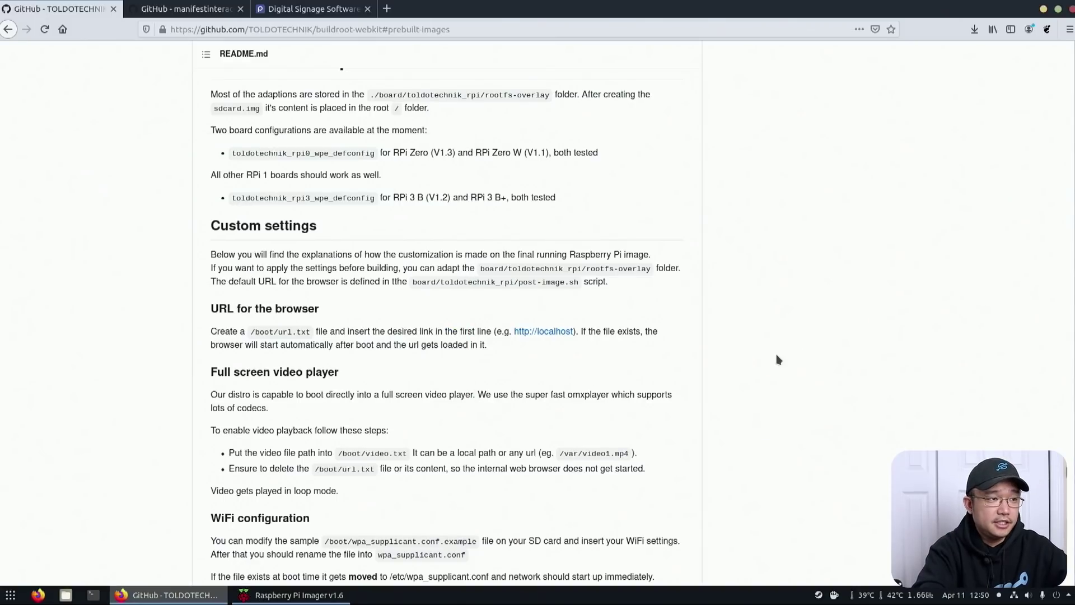
scroll(278, 415, down, 5)
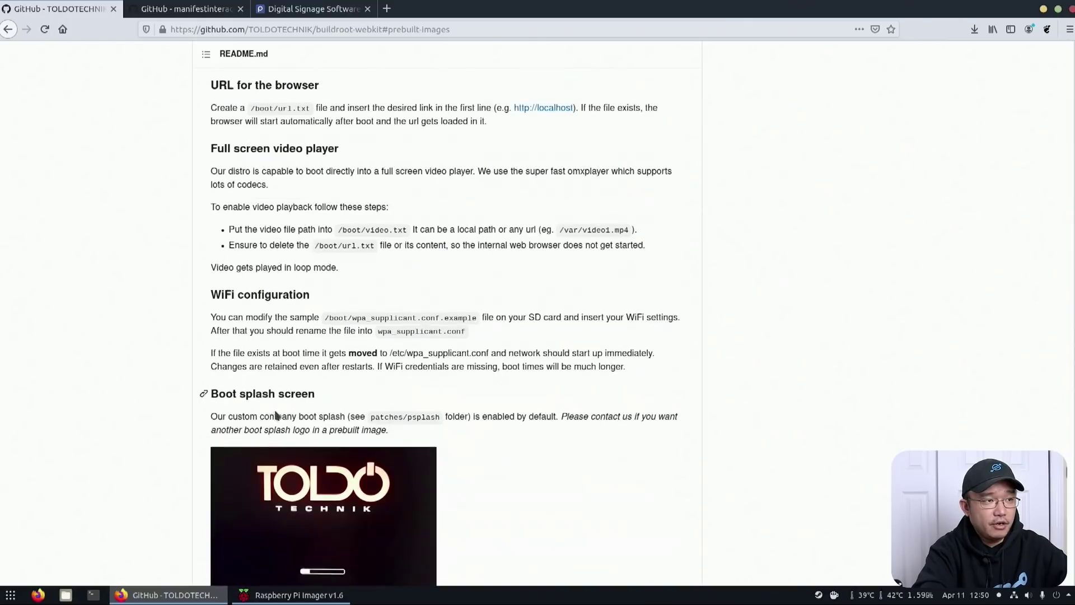
drag(326, 318, 468, 332)
click(421, 291)
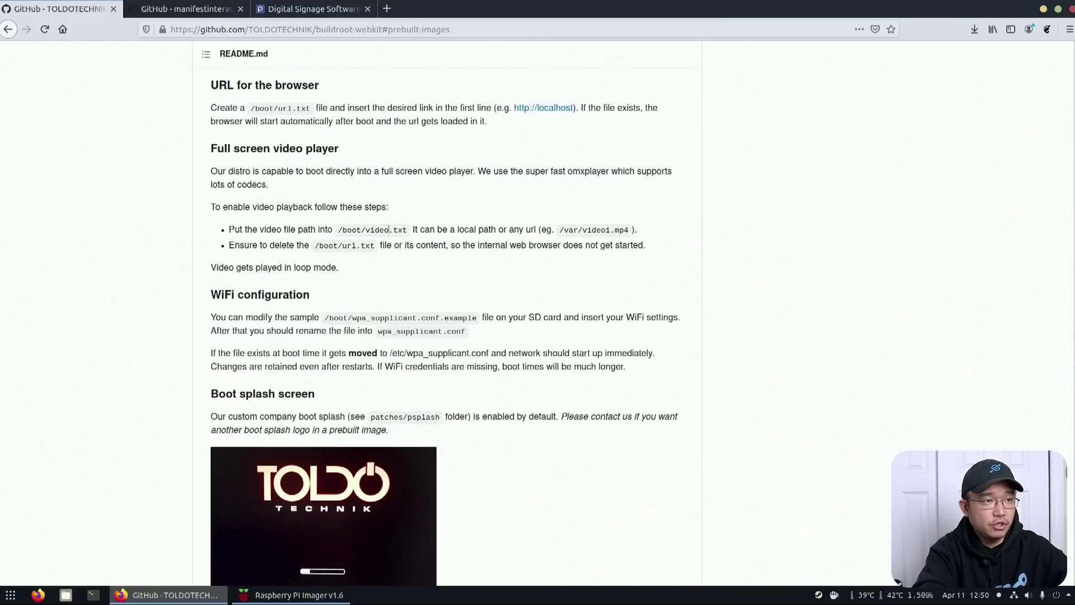
scroll(421, 290, up, 3)
click(1043, 12)
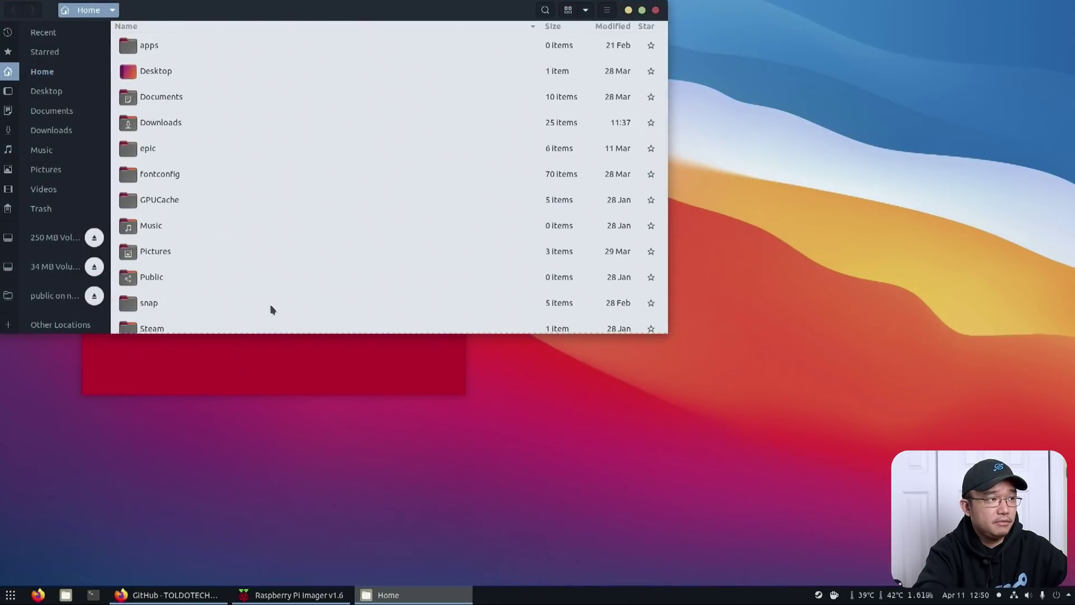
On the 34 MB volume, rename wpa_supplicant.conf.example to wpa_supplicant.conf.
click(49, 266)
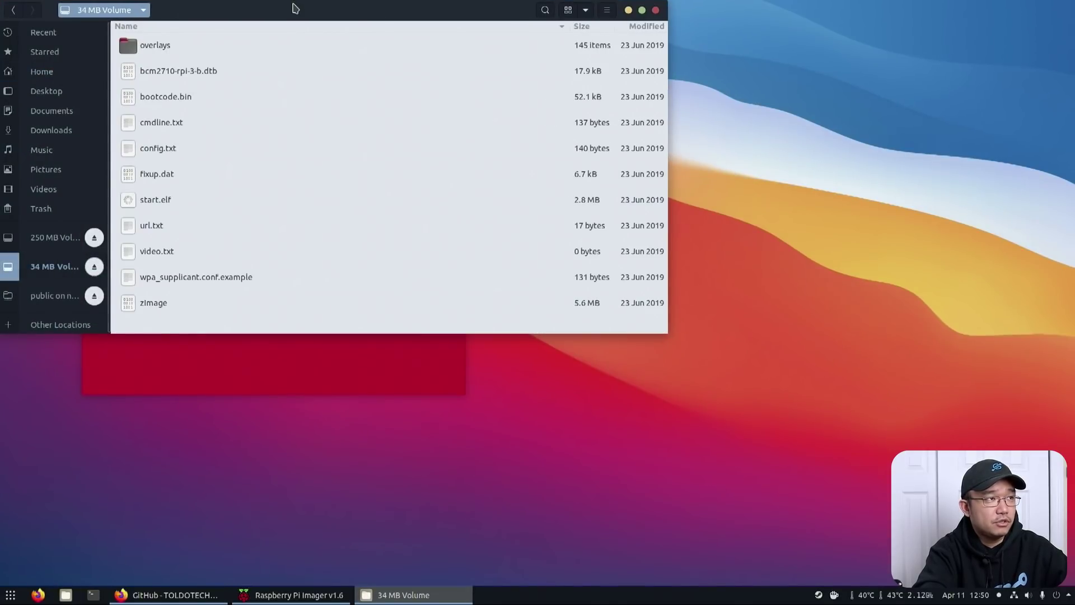
drag(295, 8, 501, 96)
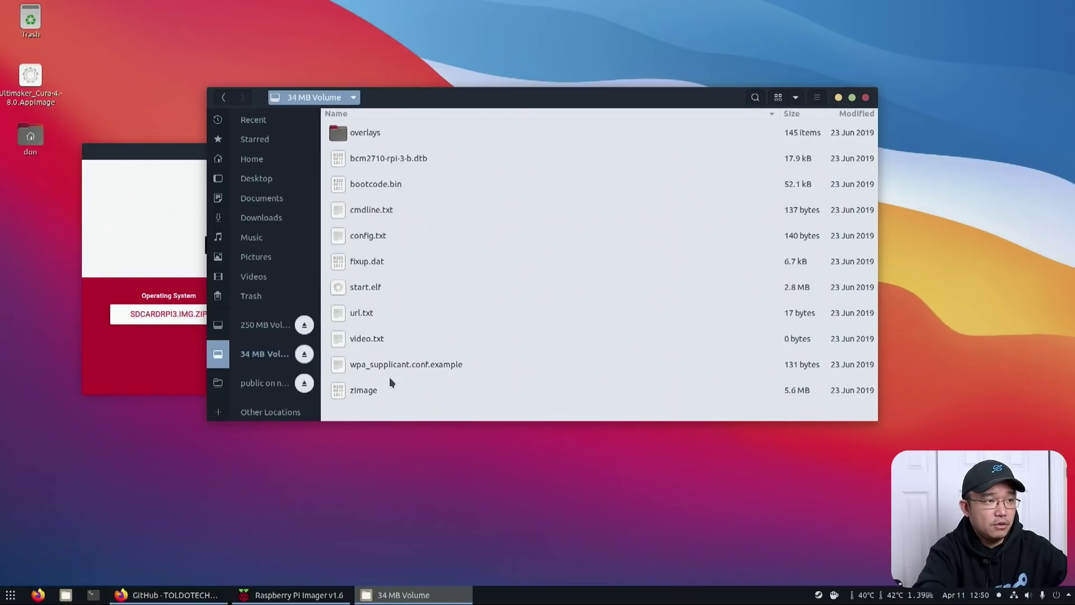
click(362, 369)
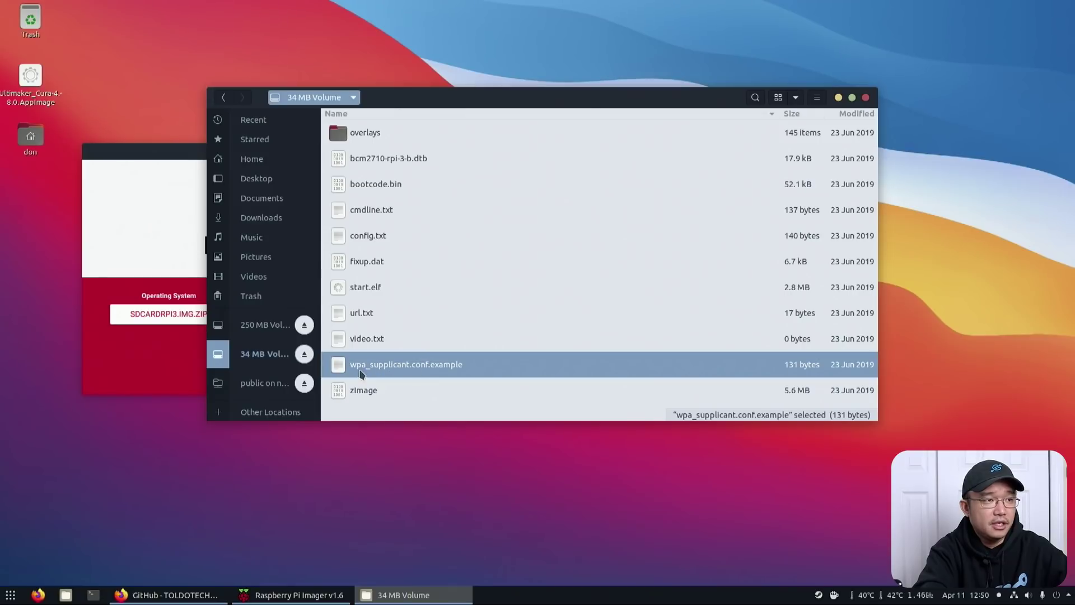
right_click(434, 372)
click(473, 475)
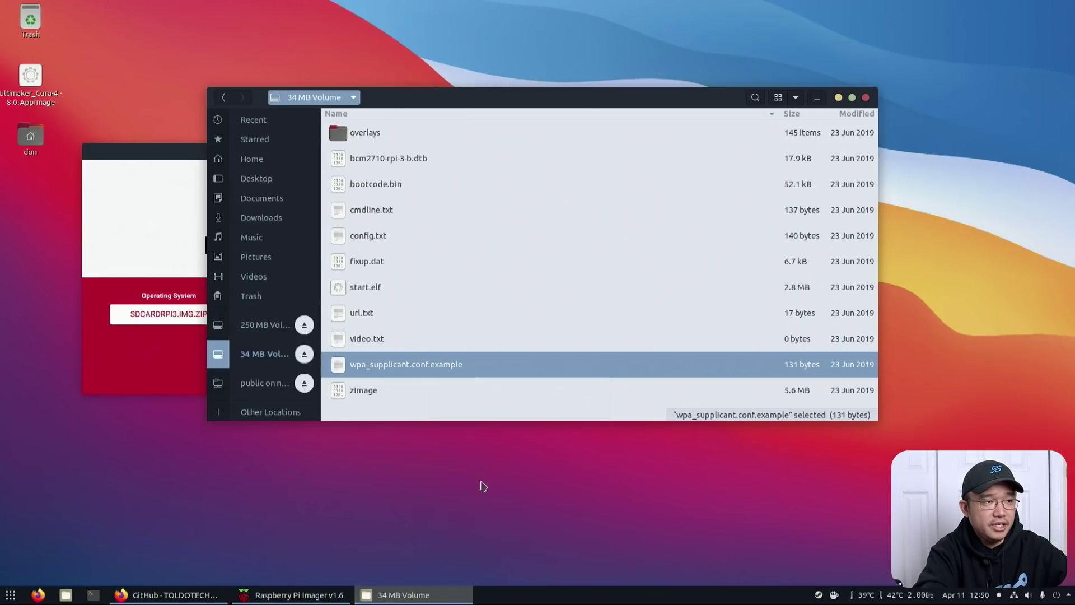
click(425, 327)
drag(426, 327, 464, 327)
key(BackSpace)
key(Return)
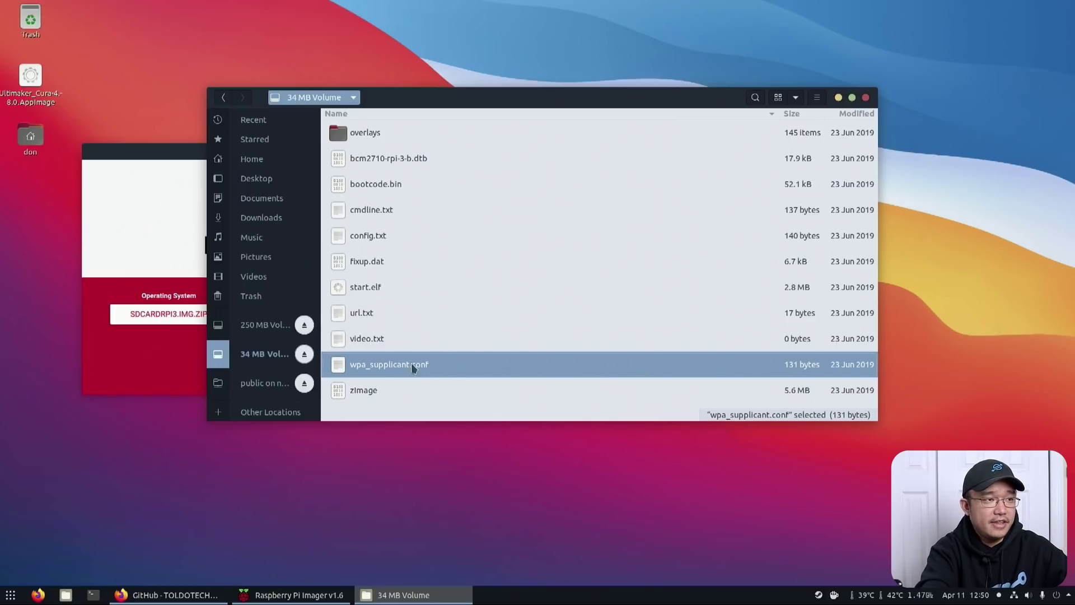
Open wpa_supplicant.conf in the text editor to check the WiFi template, save and close it.
right_click(379, 370)
click(454, 380)
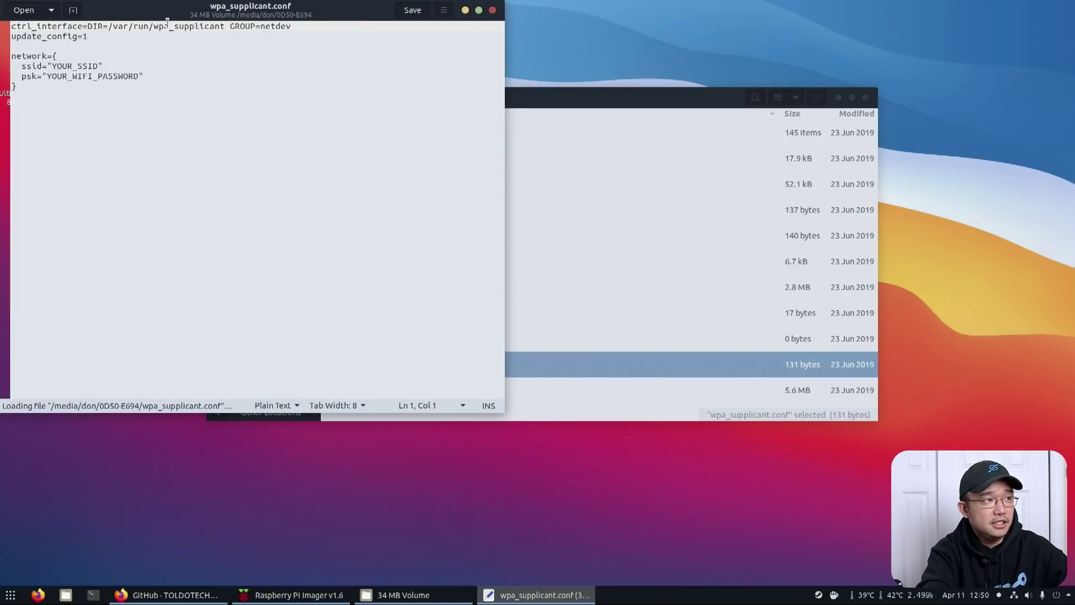
key(ctrl+s)
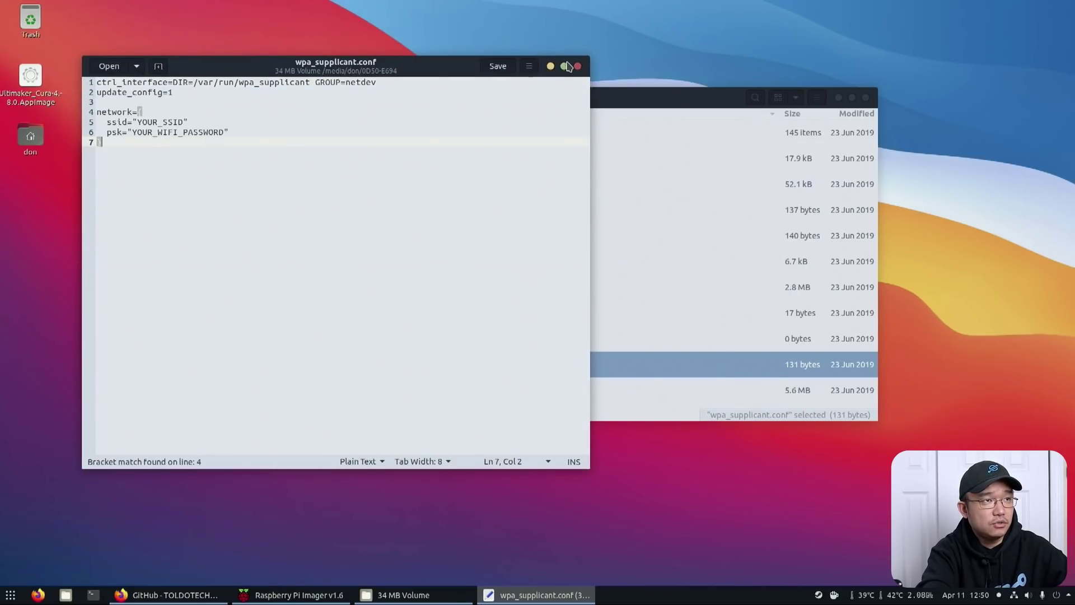
click(577, 66)
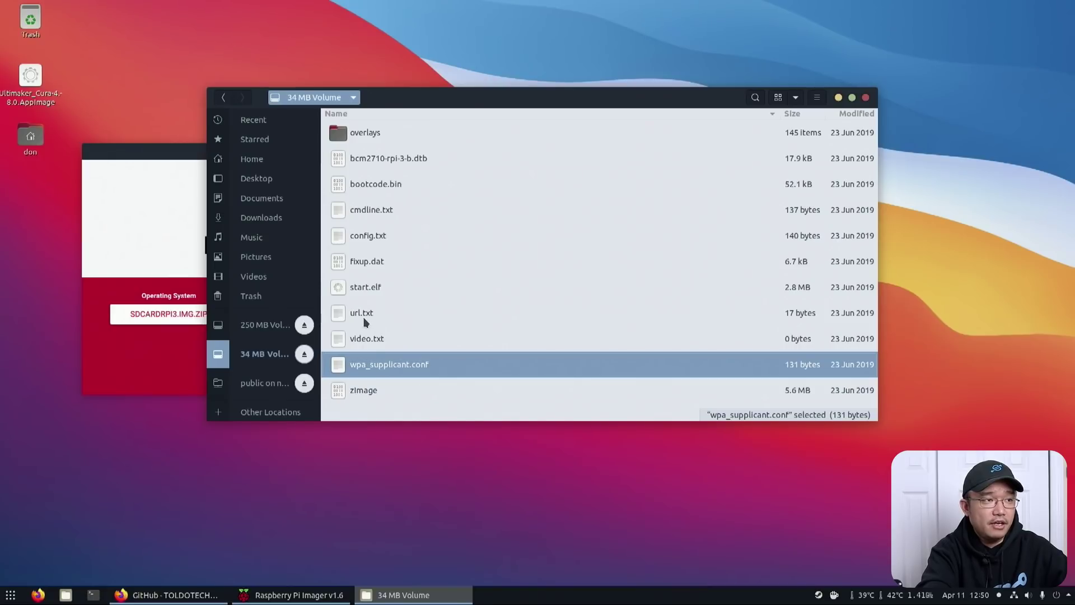
click(364, 316)
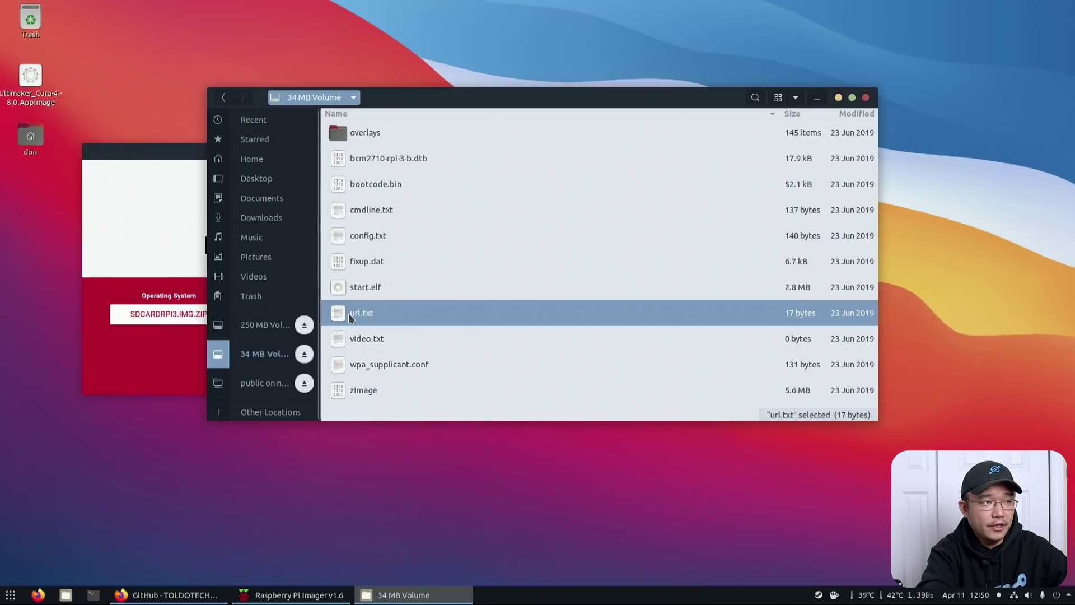
right_click(351, 317)
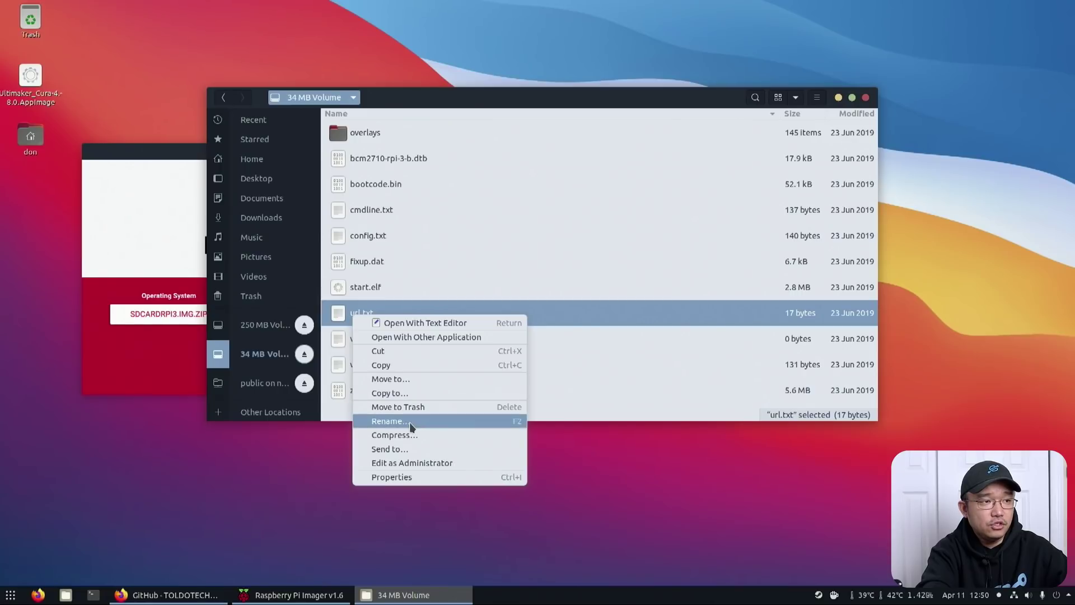
click(418, 322)
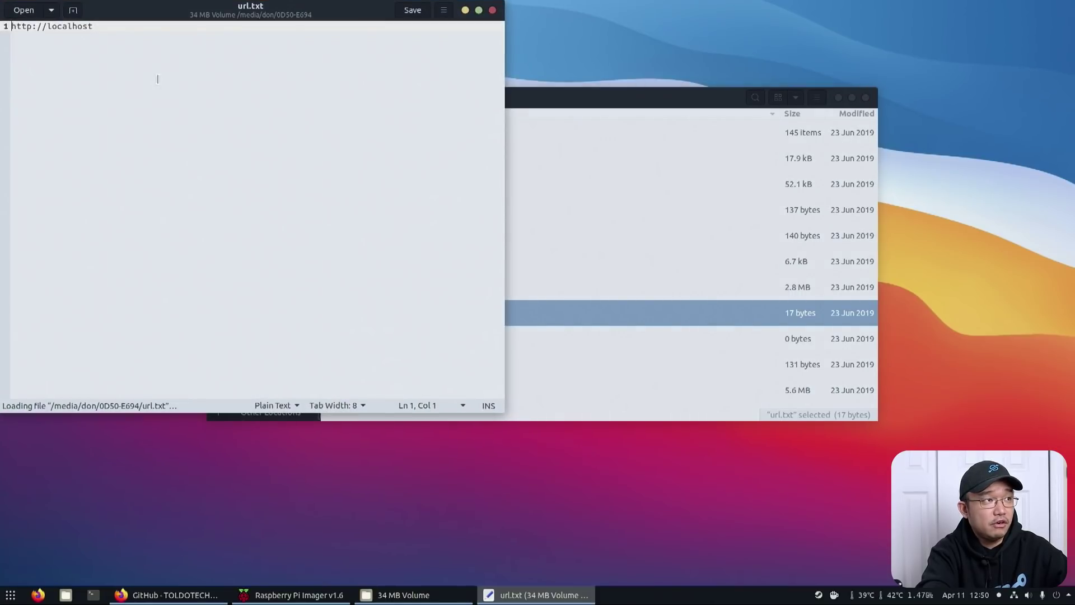
click(107, 26)
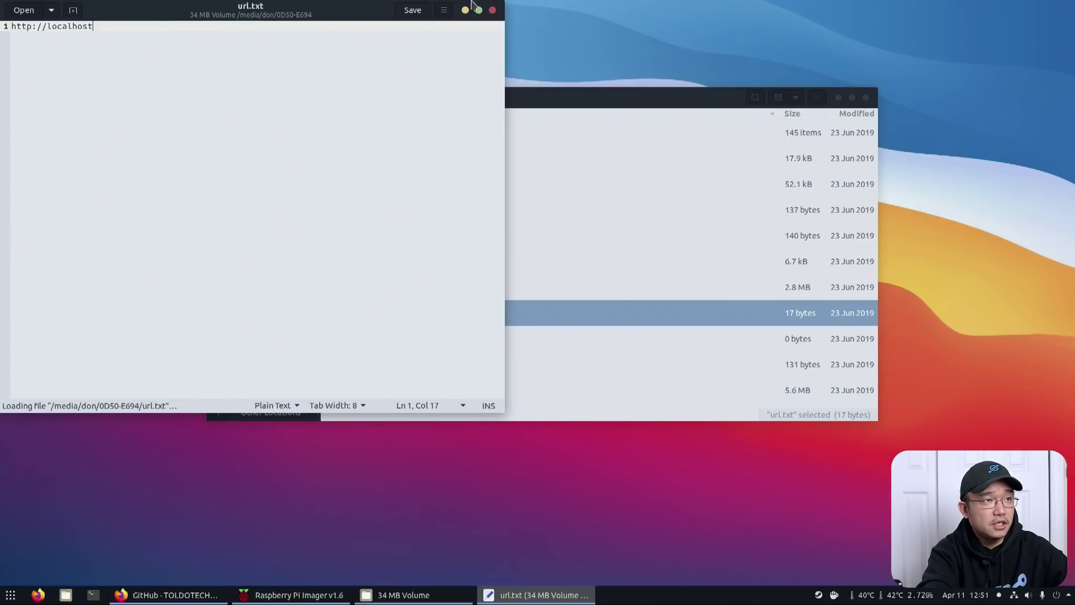
click(492, 10)
Rename video.txt to rmvideo.txt by adding the 'rm' prefix.
click(358, 342)
right_click(369, 345)
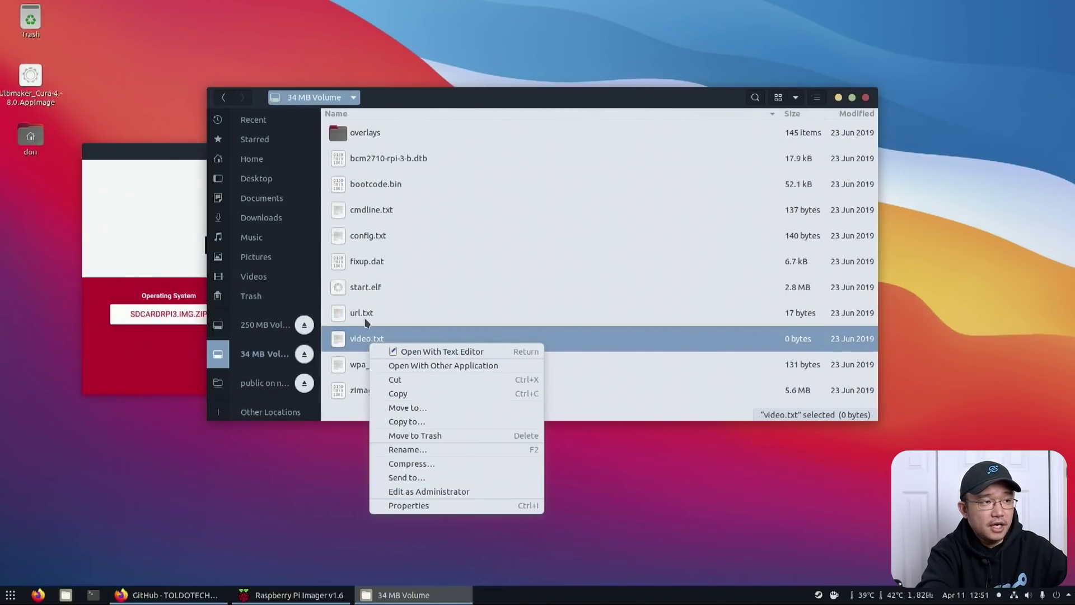
click(365, 321)
click(361, 315)
right_click(347, 321)
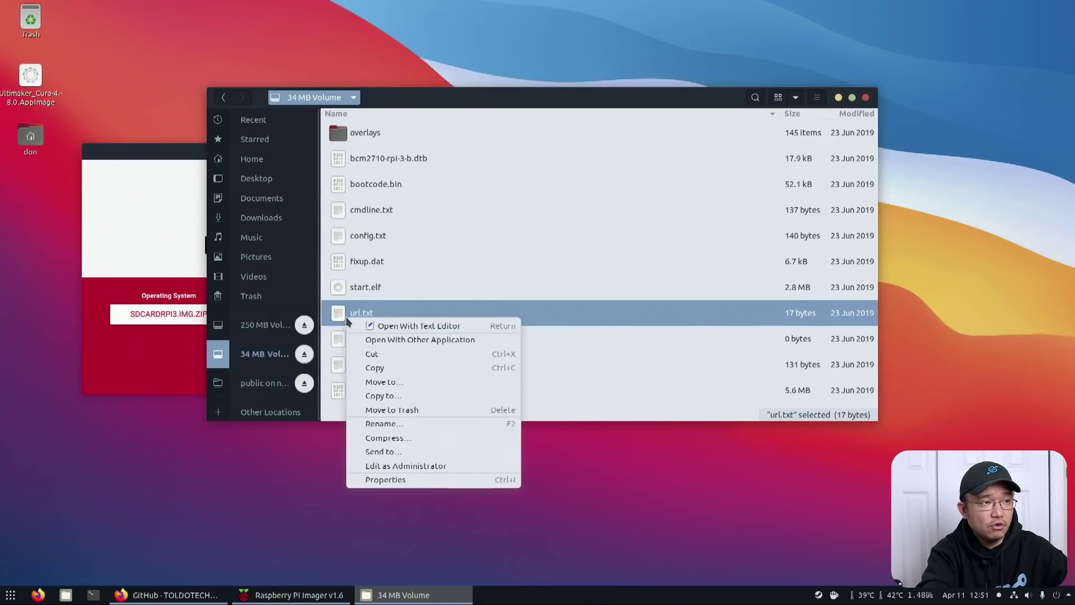
click(361, 315)
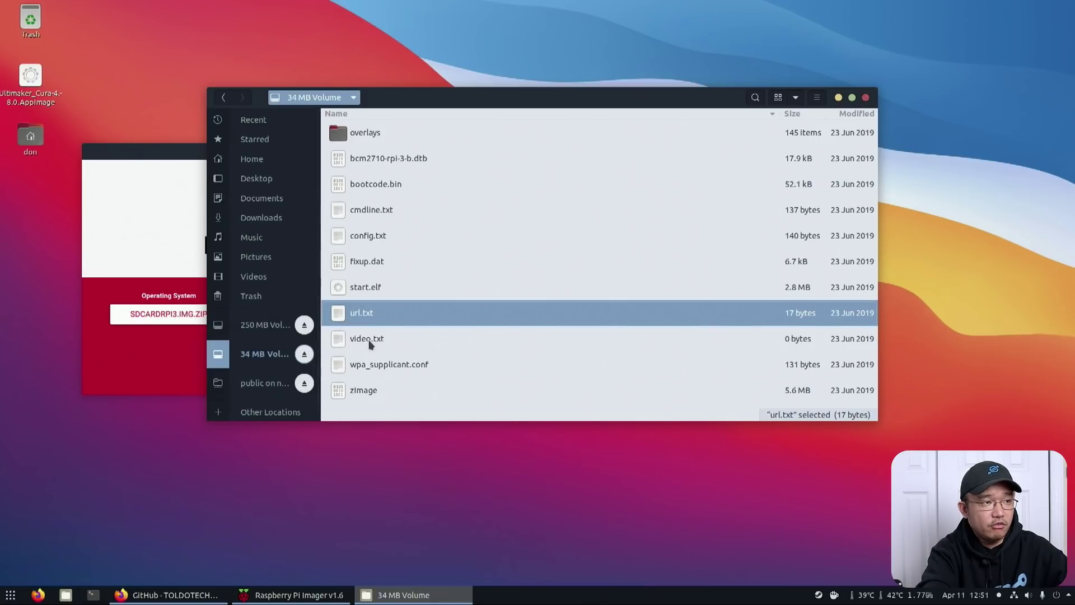
click(369, 343)
right_click(379, 347)
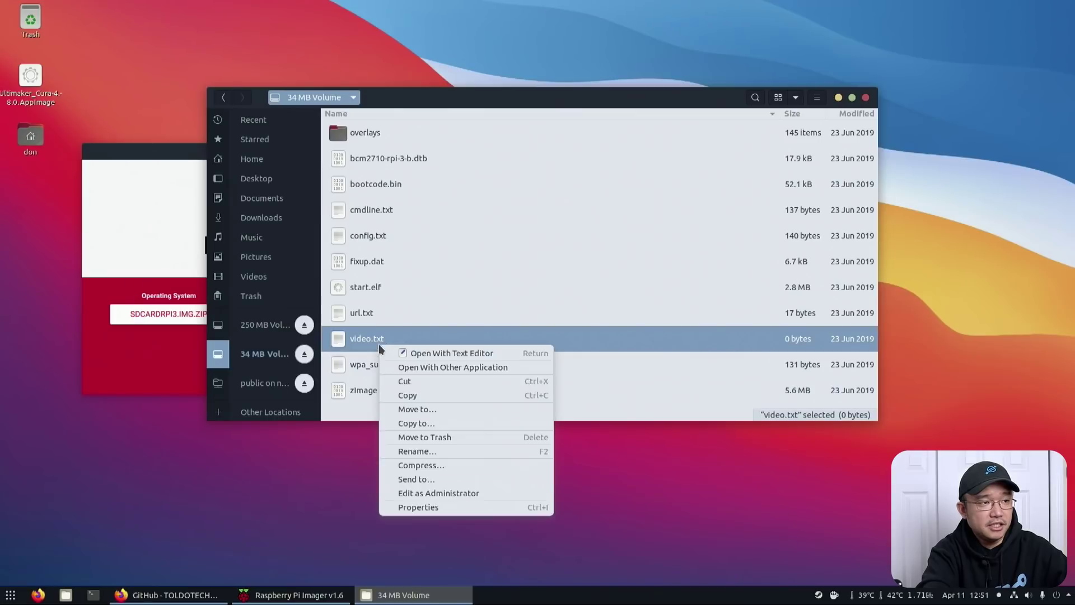
click(431, 452)
key(Left)
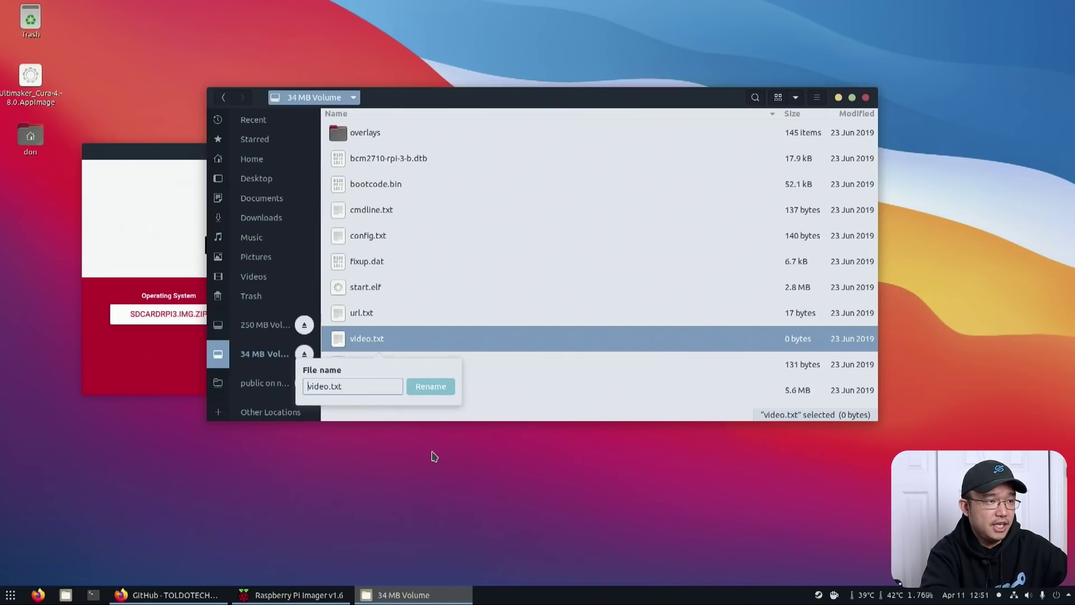
text(rm)
key(Return)
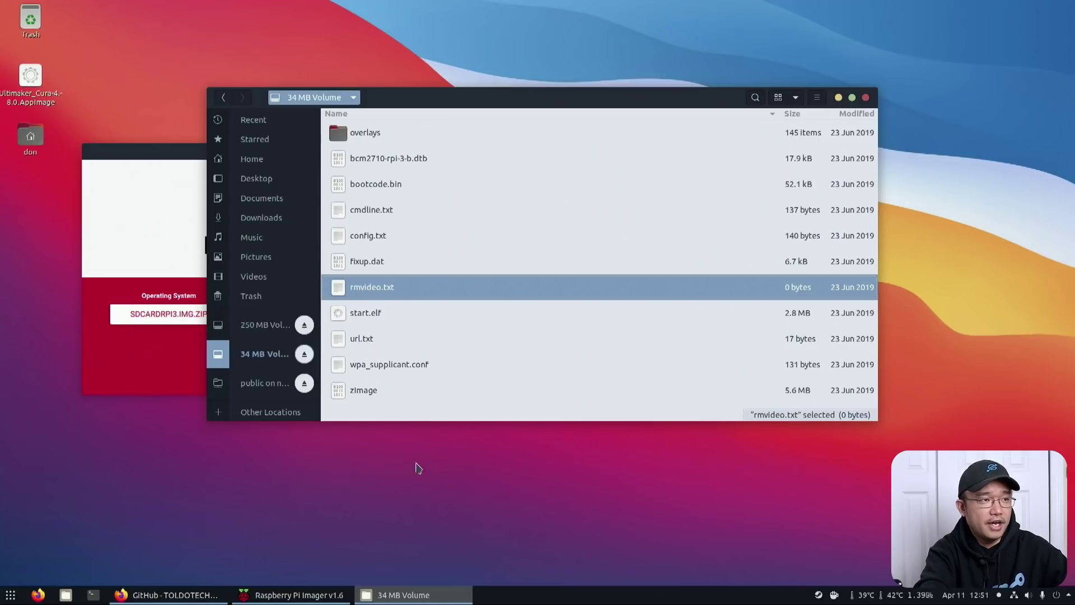
click(370, 340)
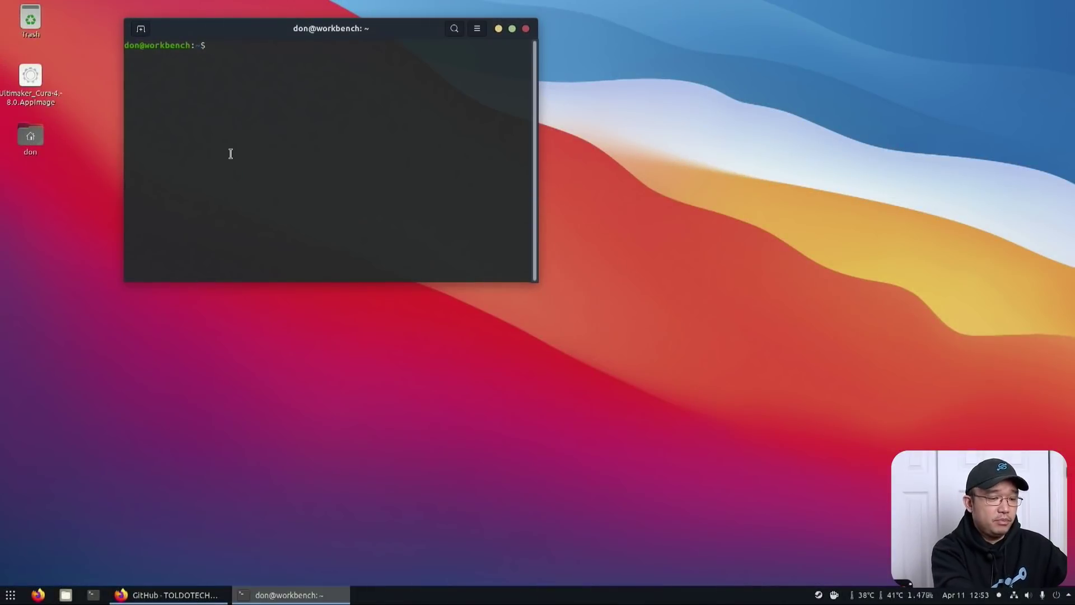
key(ctrl+plus)
key(ctrl+plus)
key(ctrl+plus)
text(ssh )
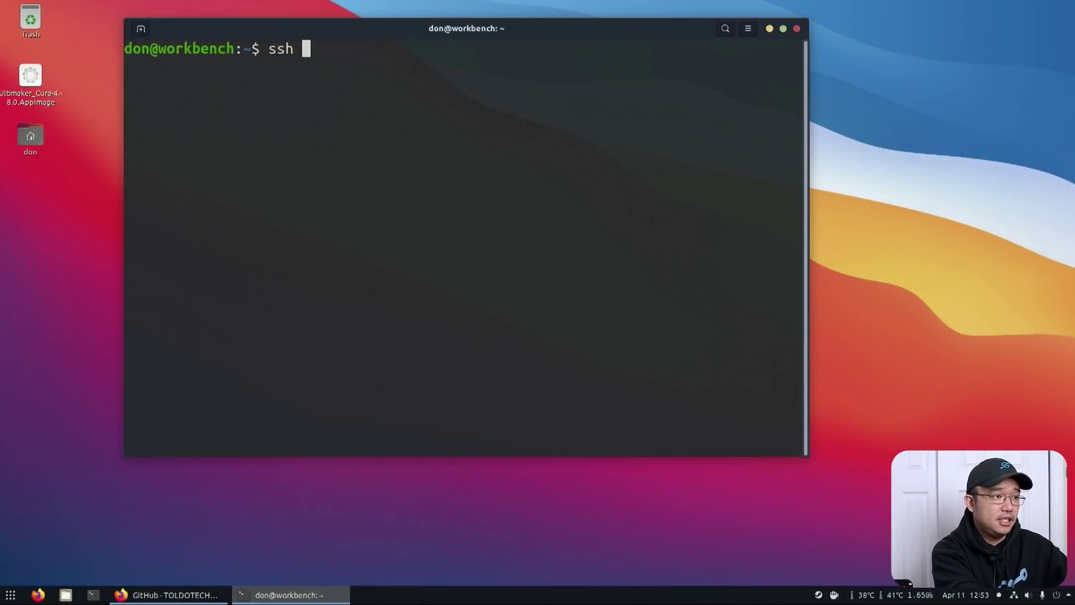
text(root@)
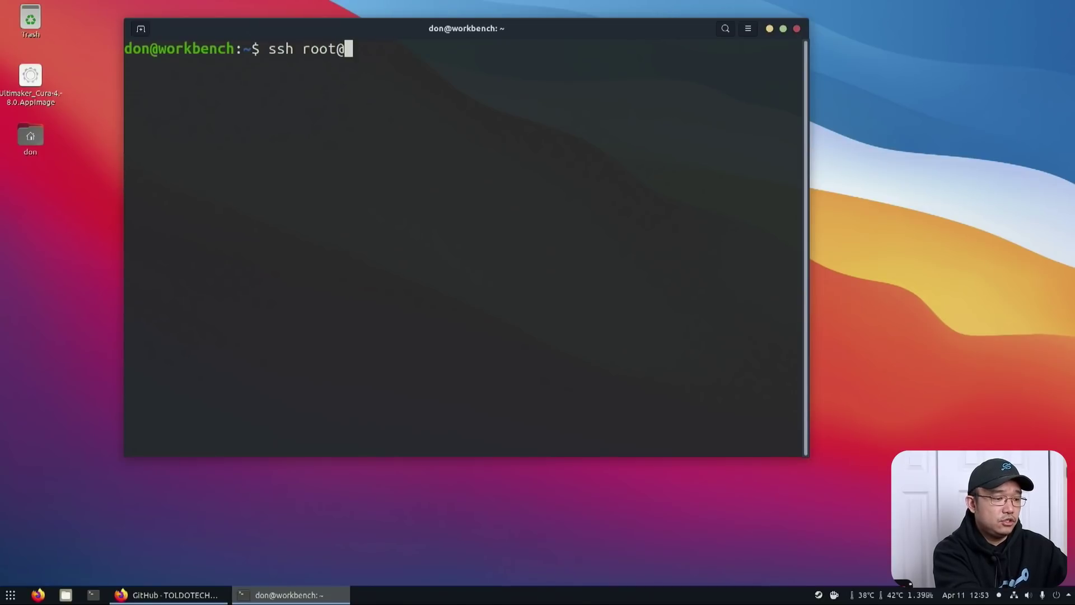
text(rpi3.local)
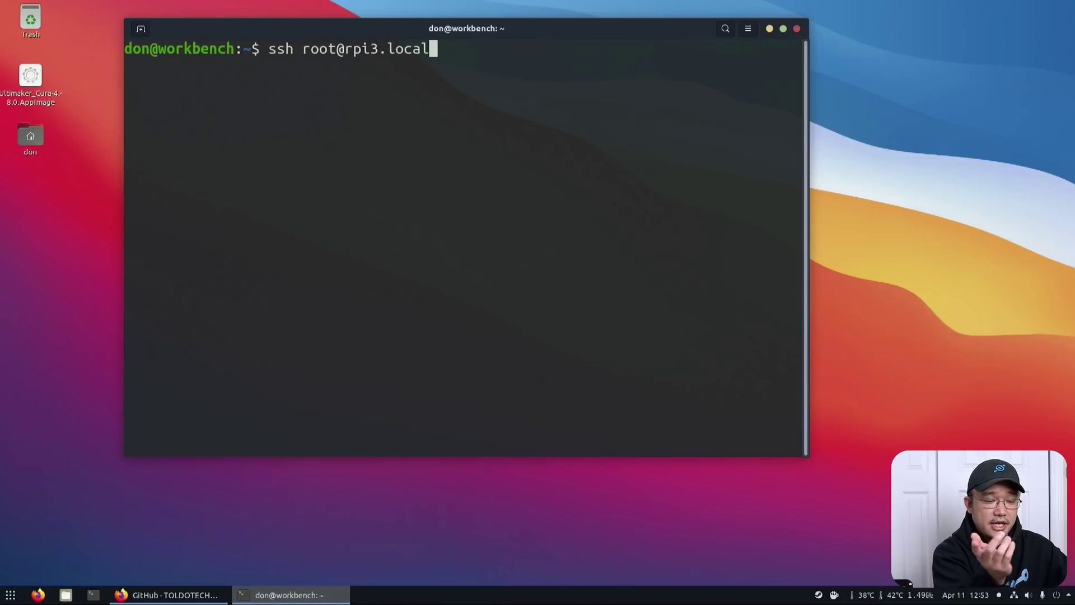
key(Return)
text(yes)
key(Return)
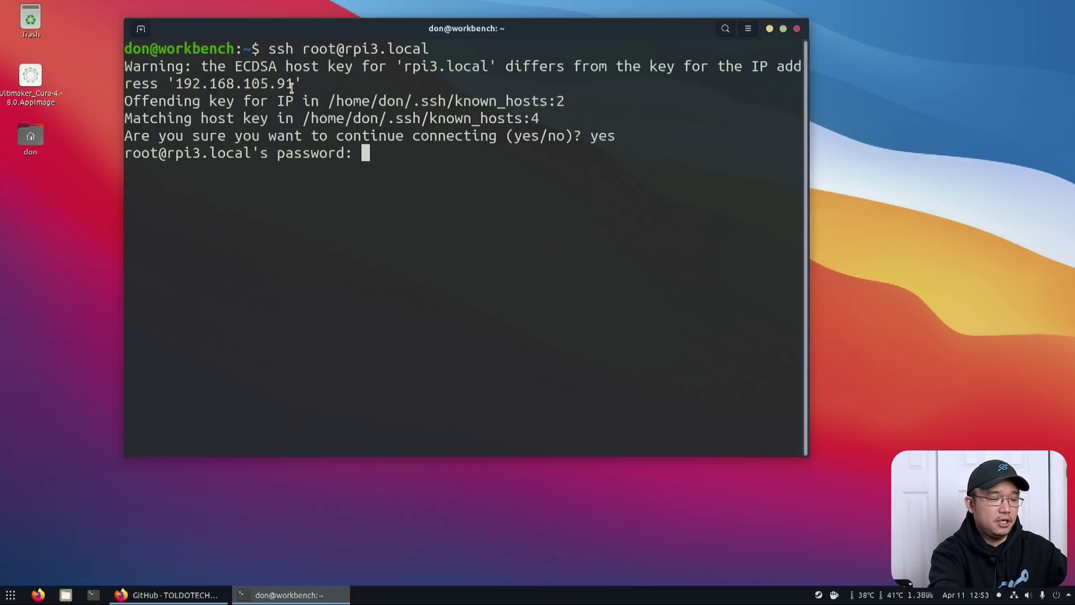
key(Return)
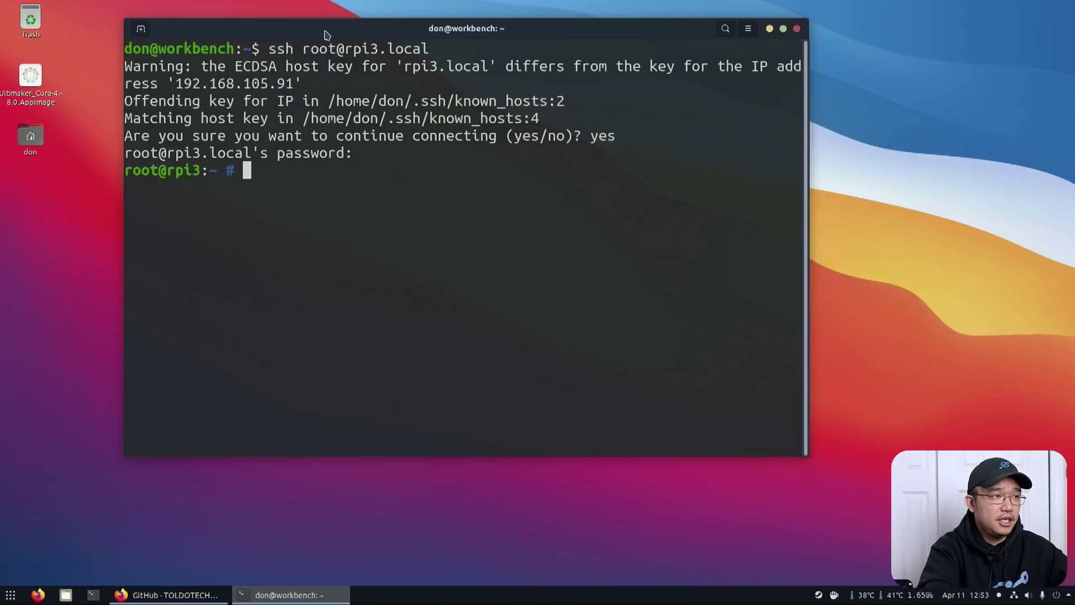
Change into /boot and list it, showing url.txt, config.txt and rmvideo.txt.
text(cd /boot)
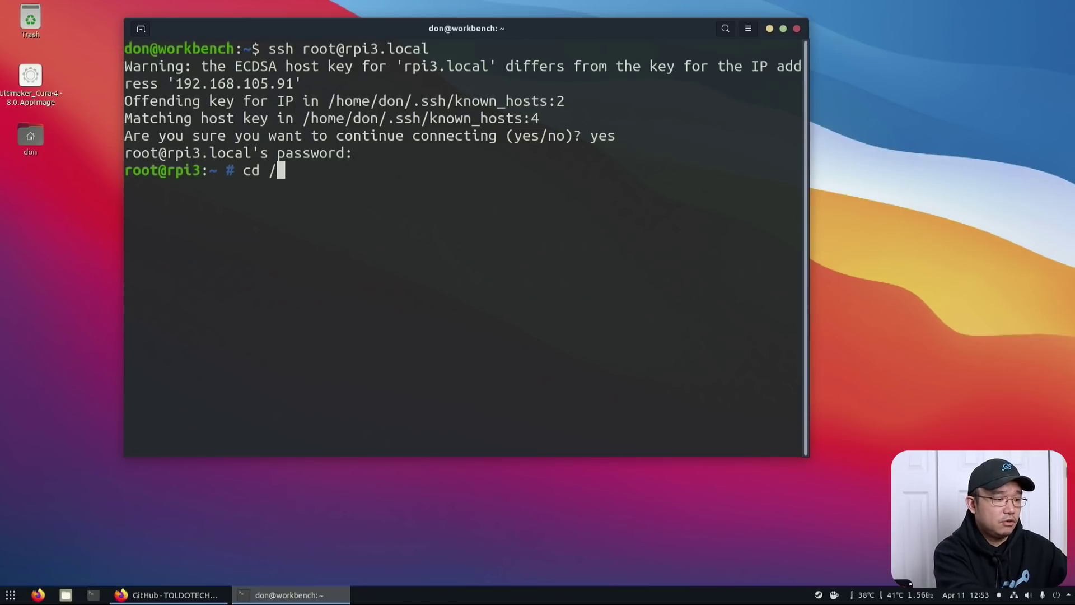
key(Return)
text(ls)
key(Return)
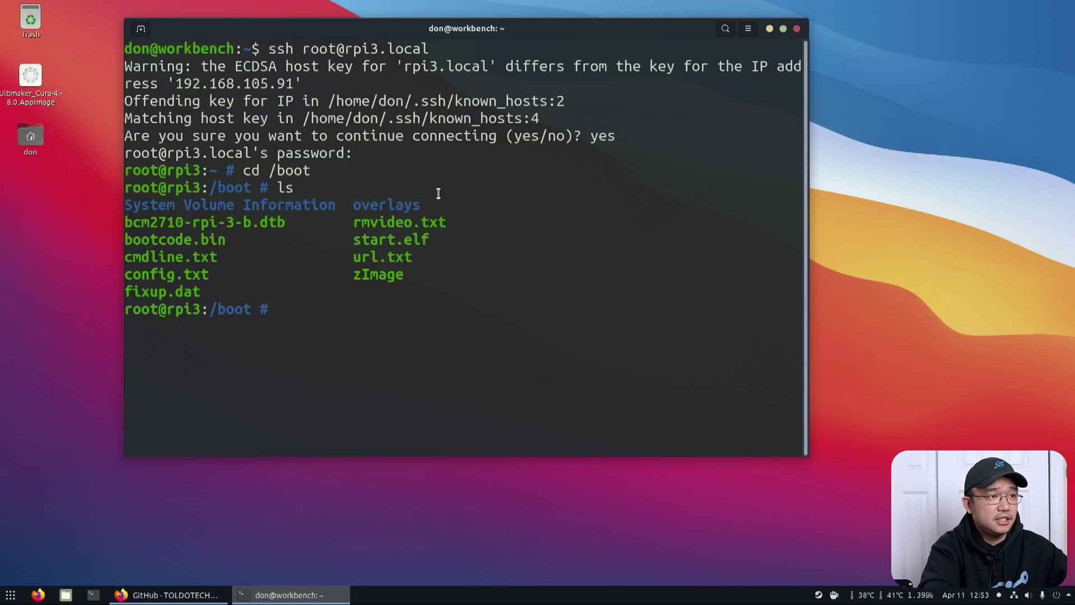
drag(357, 231, 399, 239)
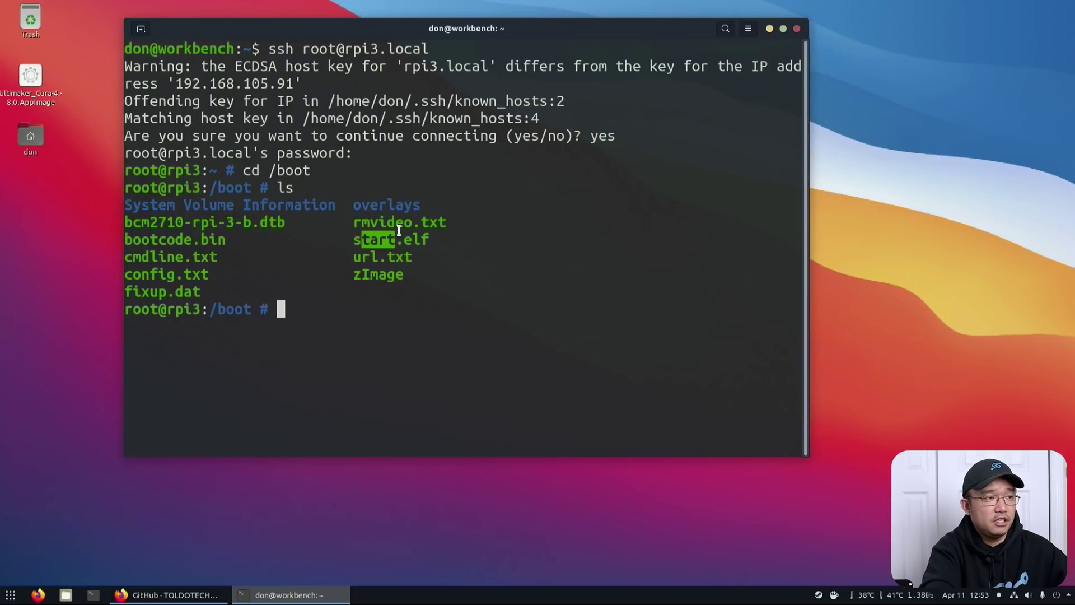
click(230, 272)
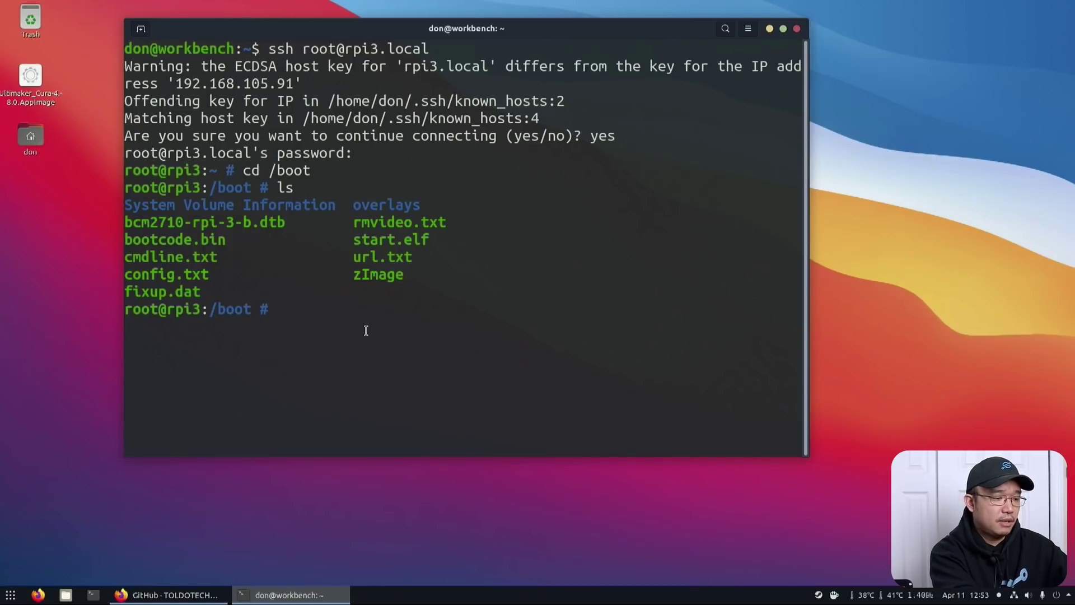
text(nano url.txt)
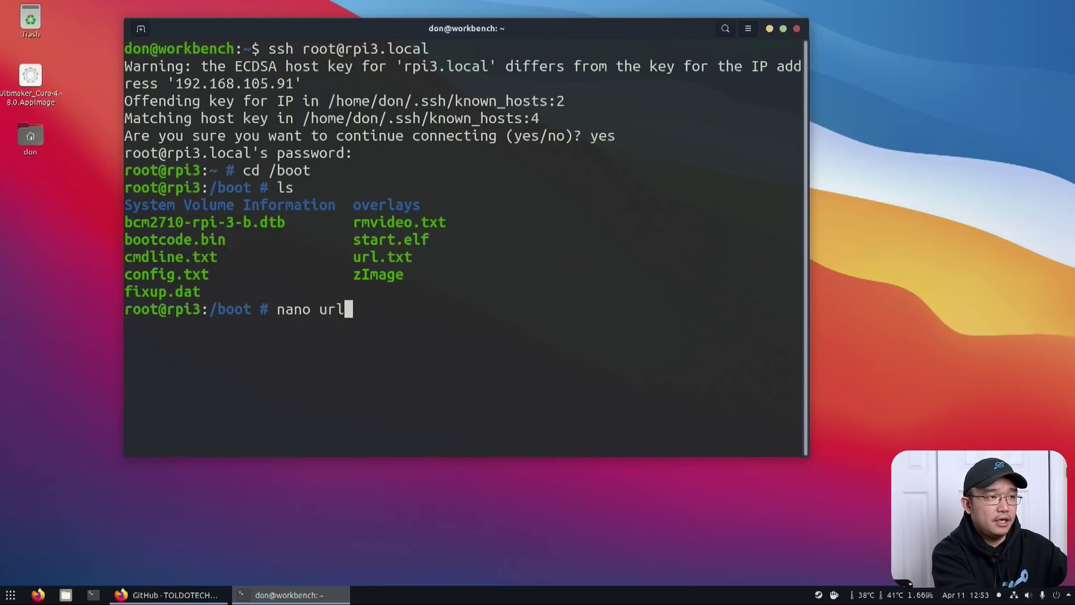
Edit url.txt in nano, replacing localhost with 192.168.105.116, and save it under the same name.
key(Return)
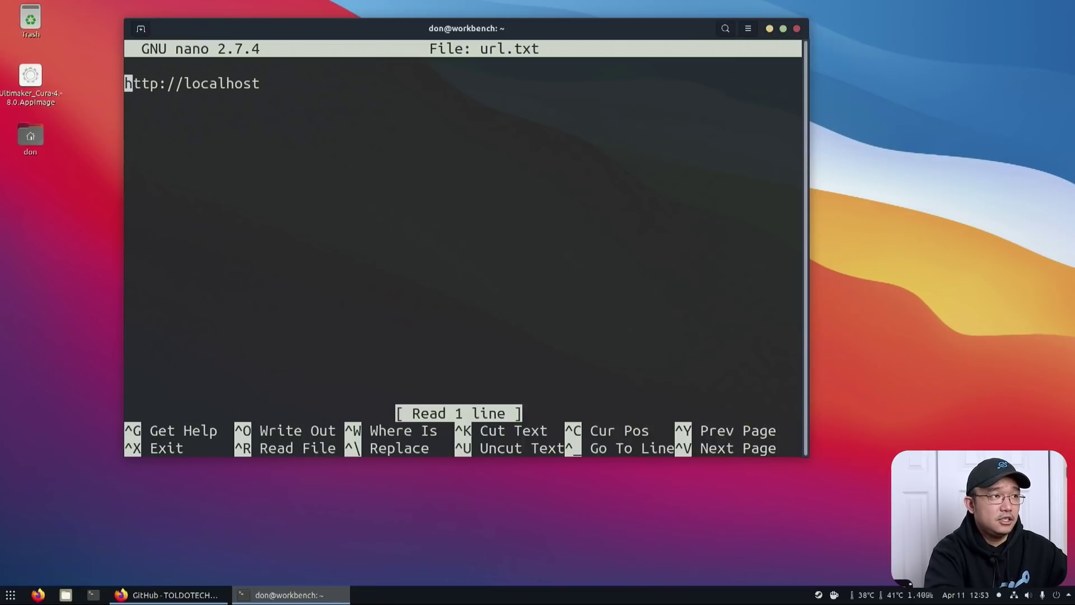
key(Down)
key(Left)
key(BackSpace)
key(BackSpace)
key(BackSpace)
key(BackSpace)
key(BackSpace)
key(BackSpace)
key(BackSpace)
key(BackSpace)
key(BackSpace)
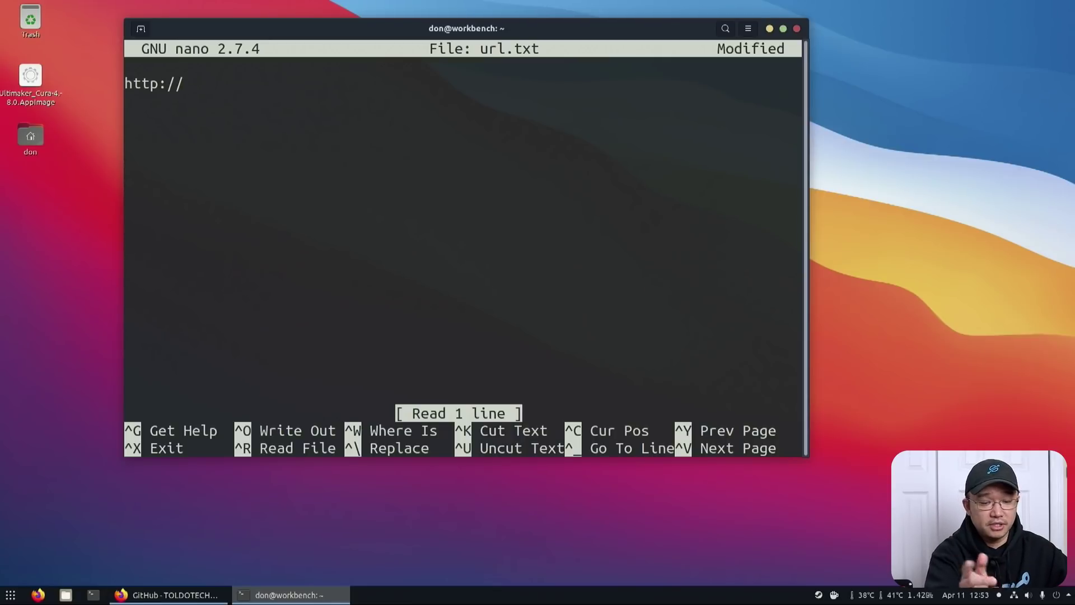
text(192.168)
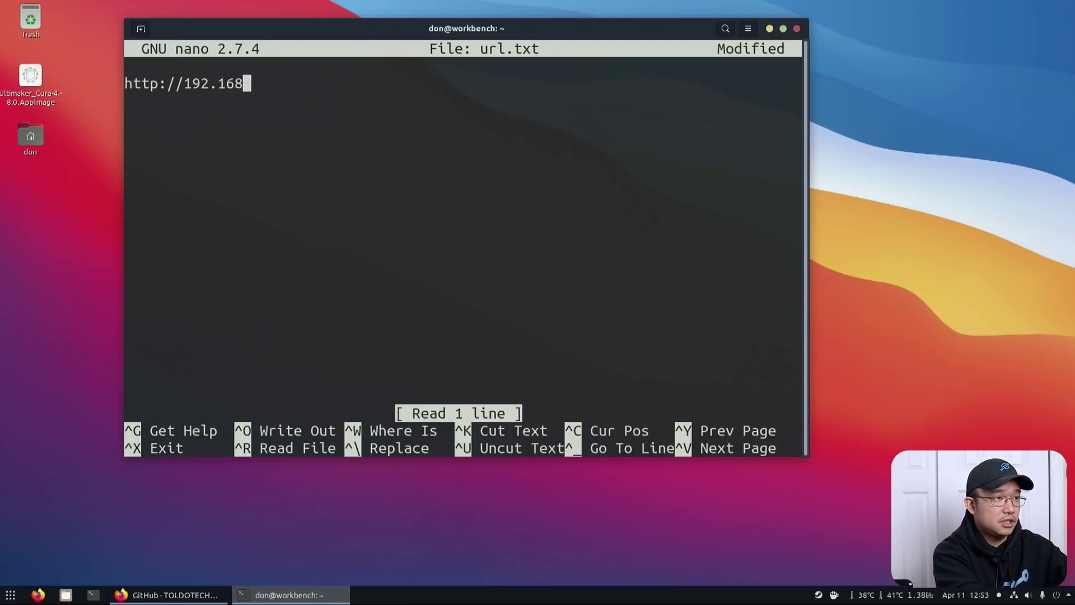
text(.105.116)
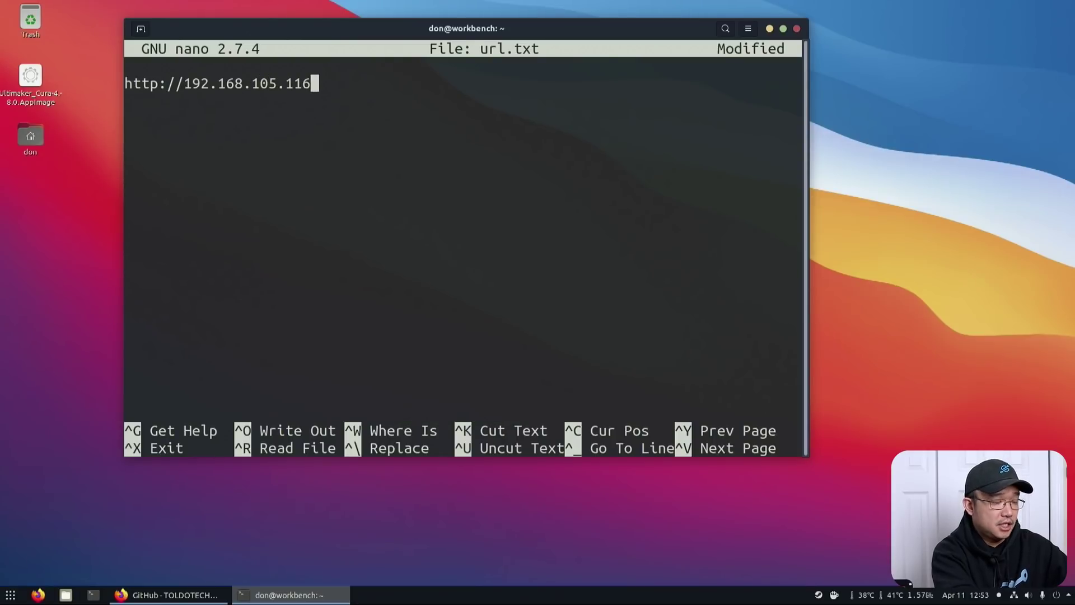
key(ctrl+x)
key(y)
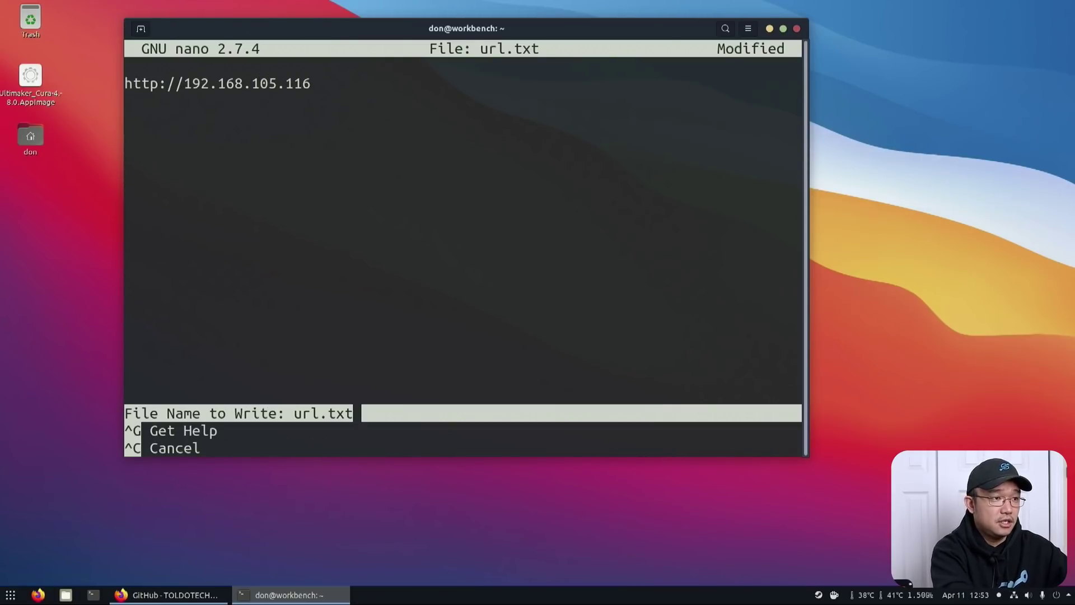
key(Return)
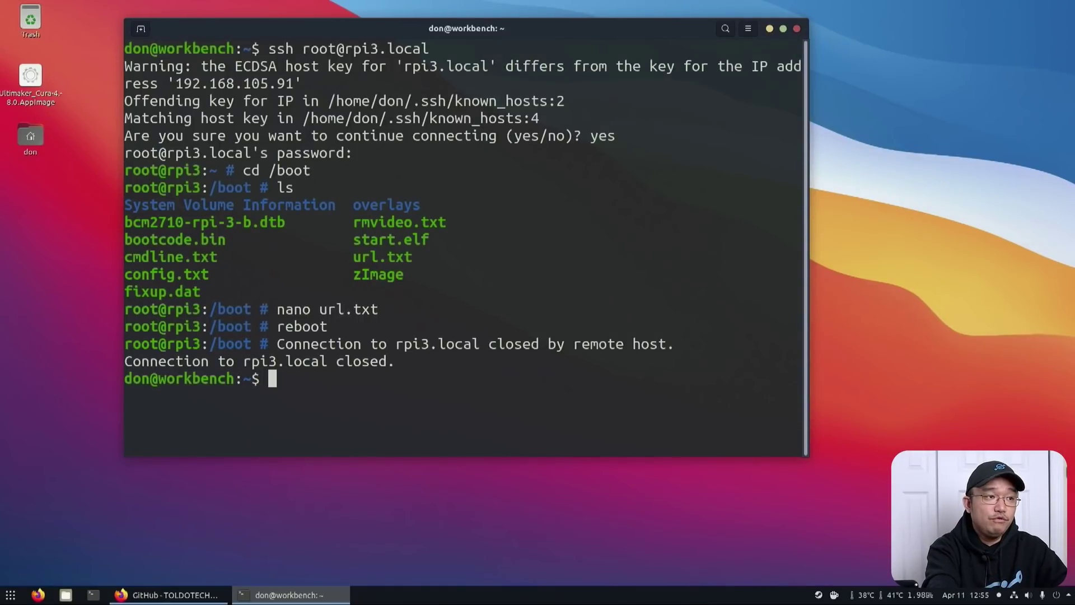
Reconnect to the Pi over SSH as root and change into /boot.
key(Up)
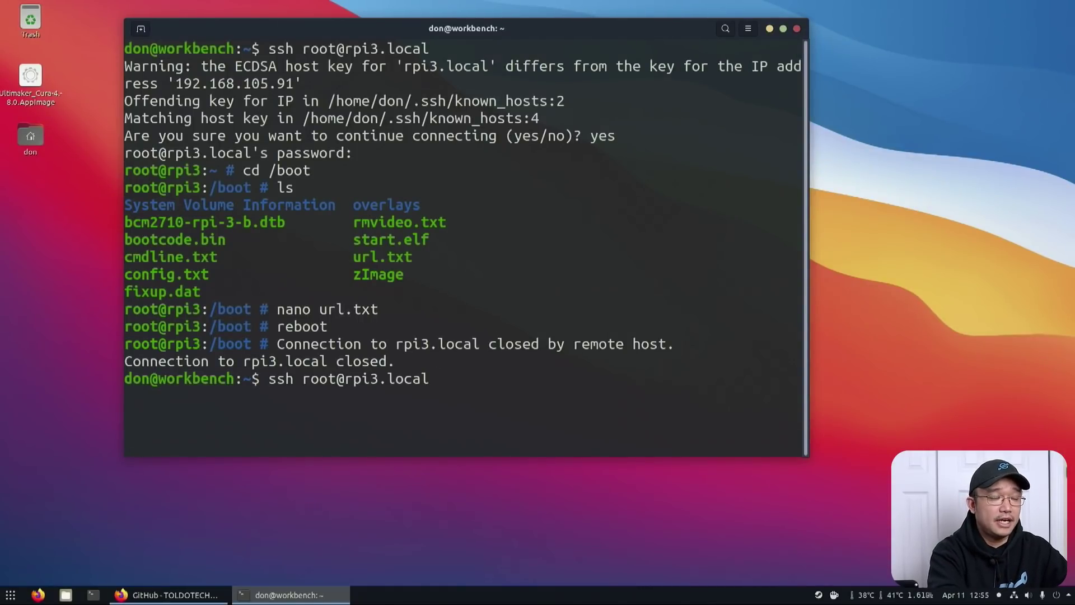
key(Return)
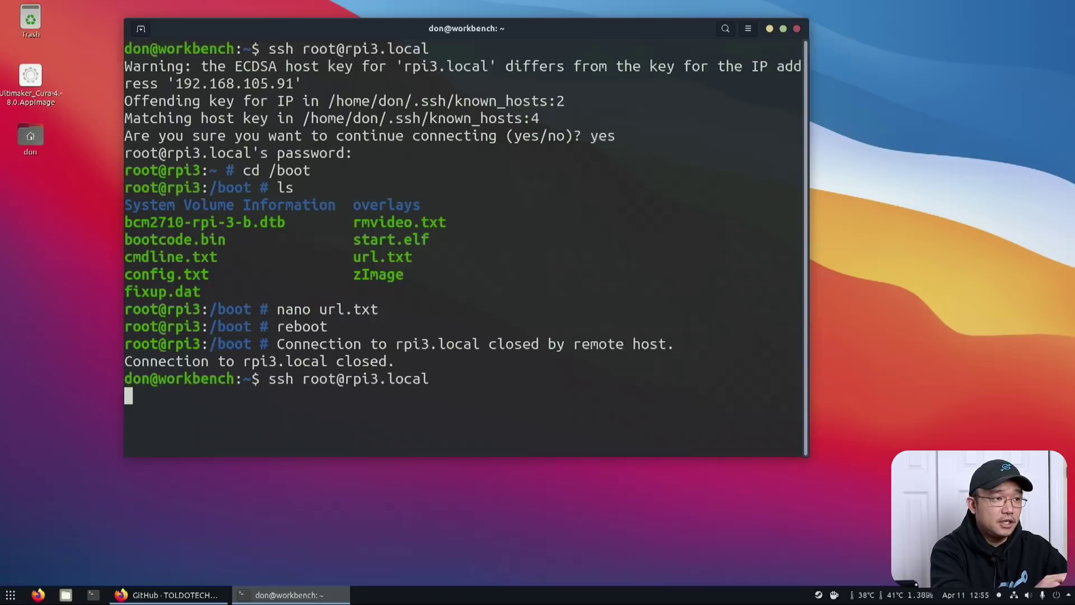
text(root)
key(Return)
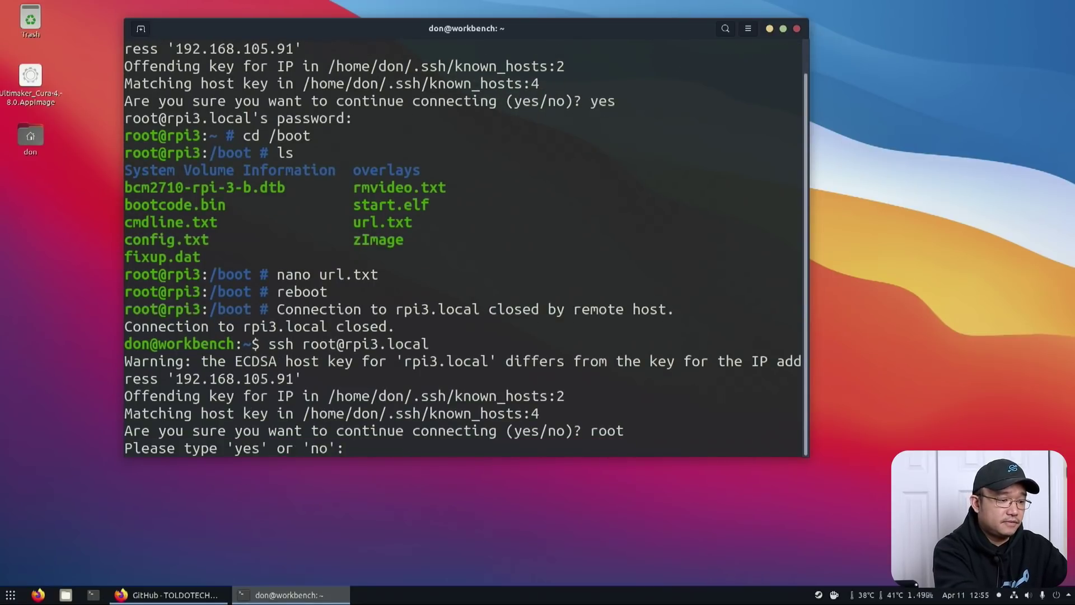
text(yes)
key(Return)
key(Return)
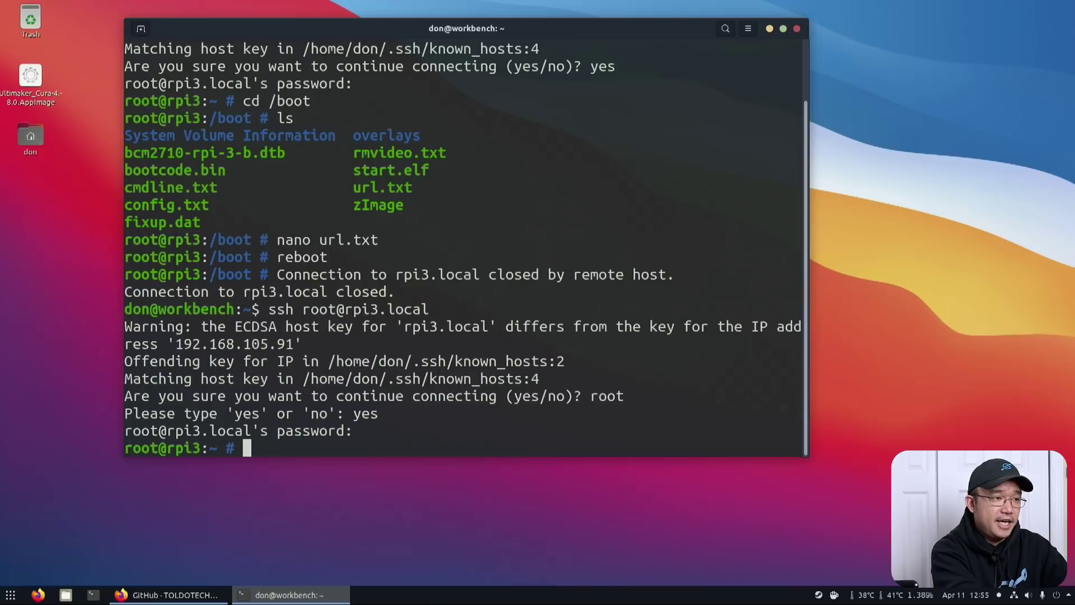
text(cd)
key(BackSpace)
key(BackSpace)
text(cd /boot)
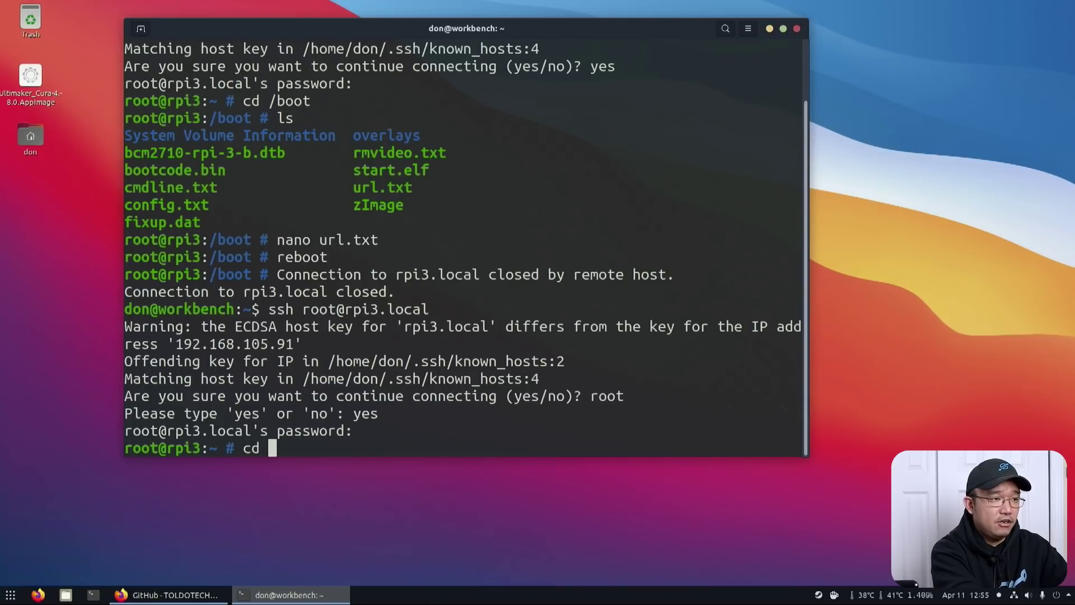
key(Return)
text(ls)
key(Return)
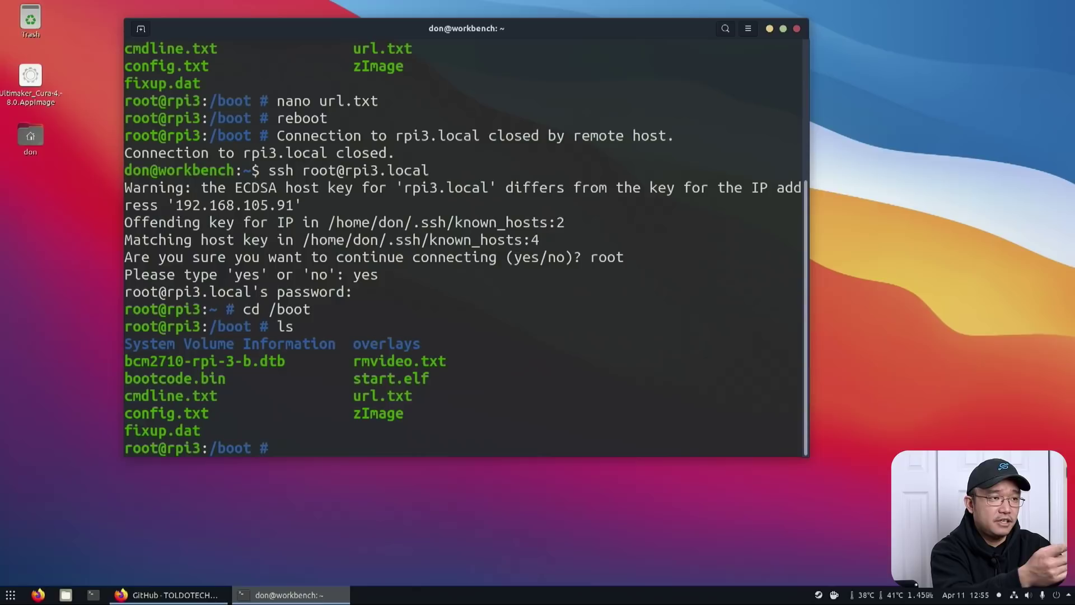
Rename rmvideo.txt to video.txt and url.txt to rmurl.txt with mv.
text(mv )
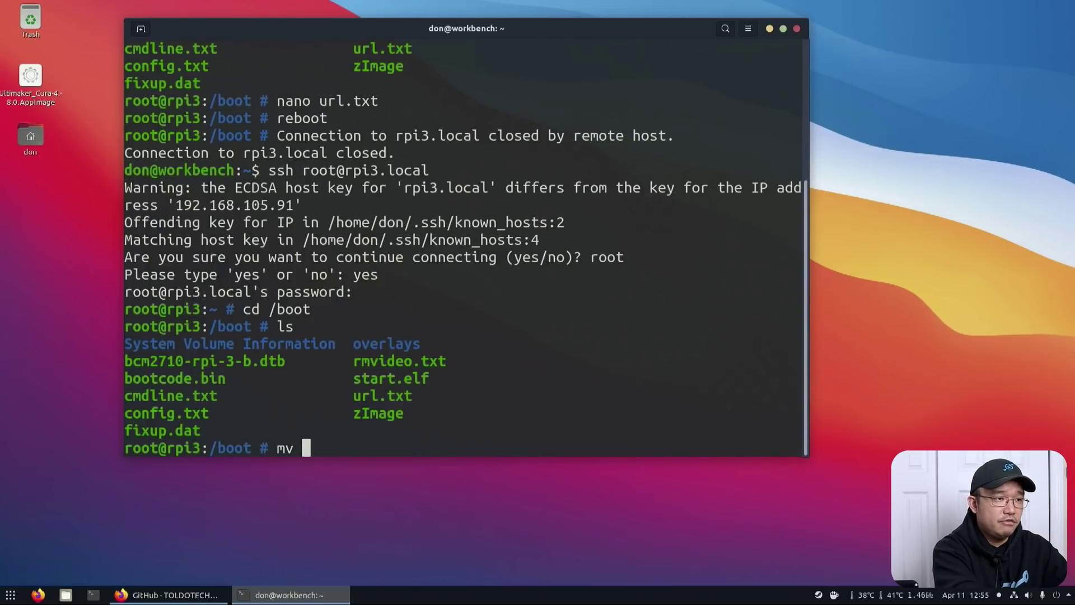
text(r)
key(Tab)
text(video.txt)
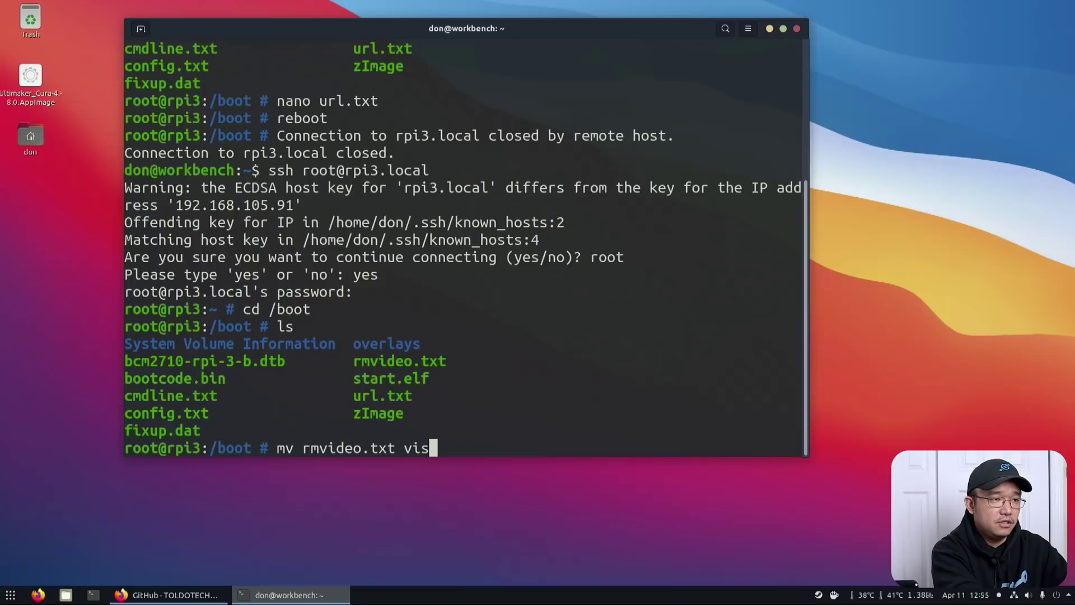
key(Return)
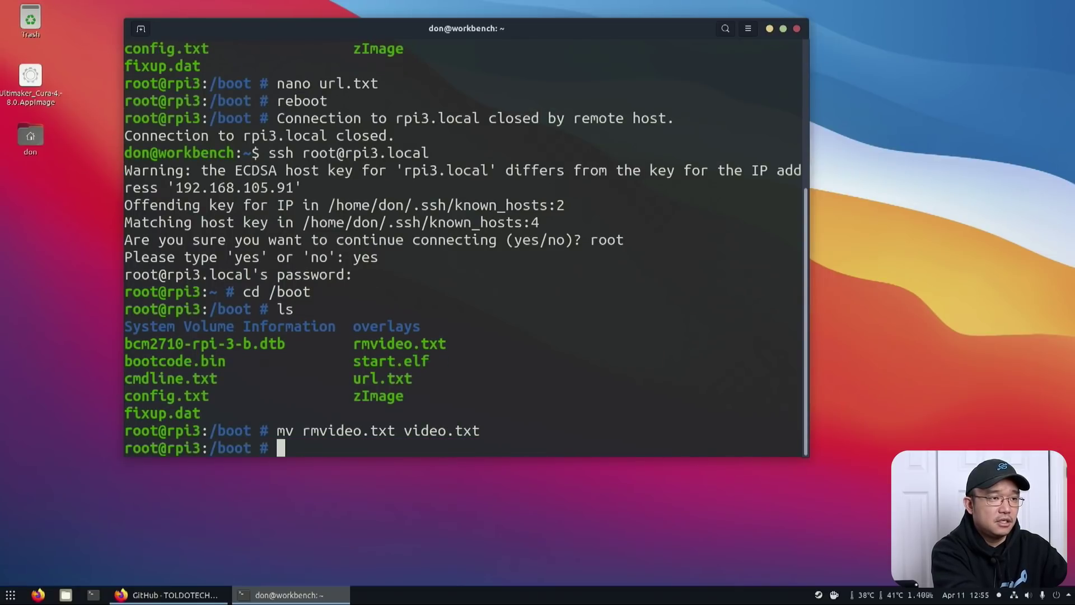
text(mv ur)
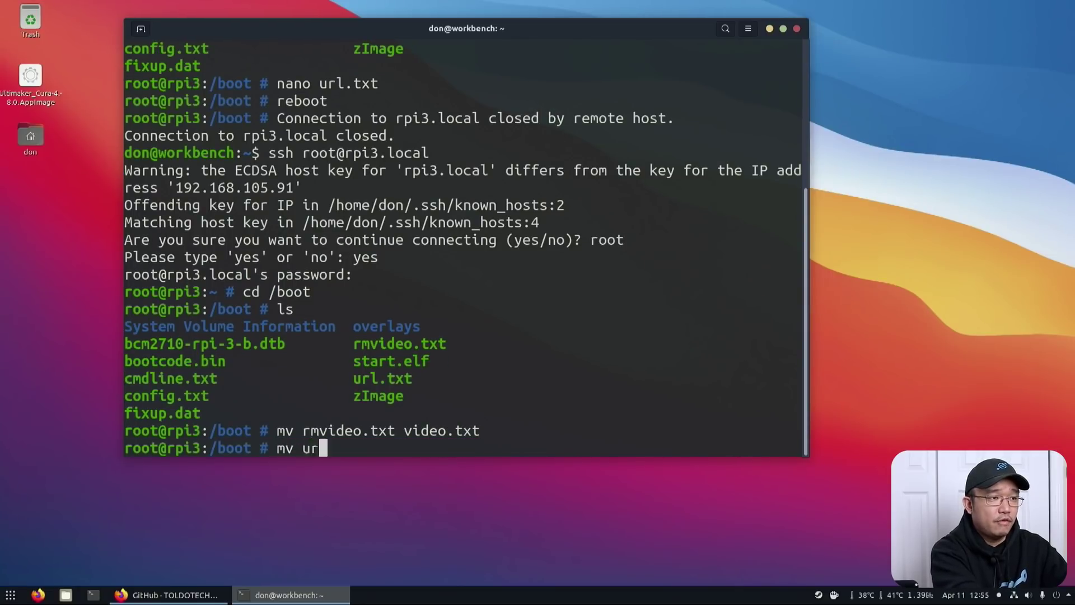
text(l rmu)
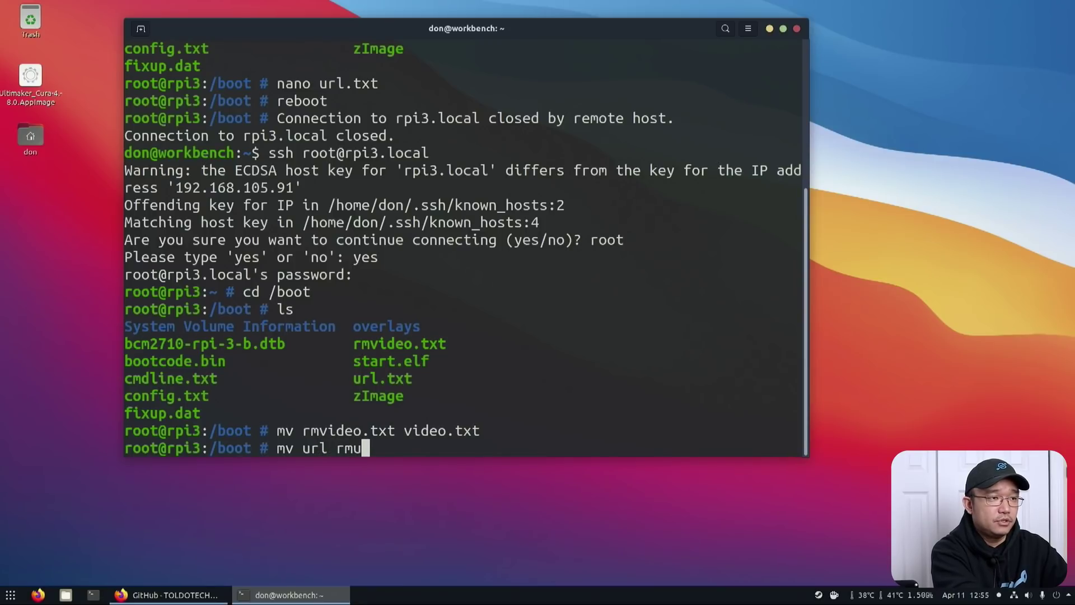
text(rl.txt)
key(Return)
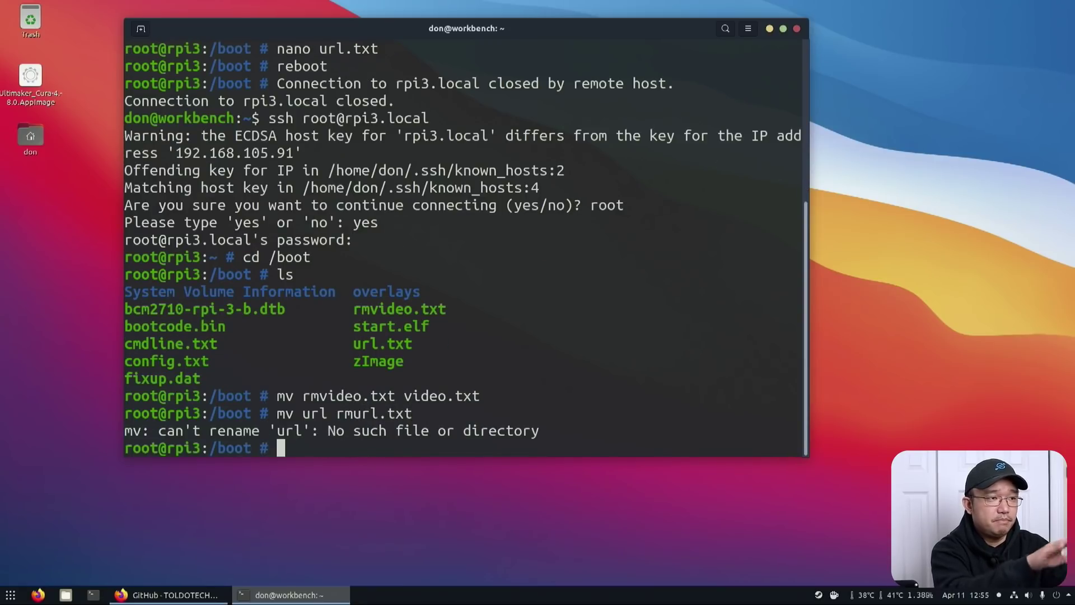
key(Up)
key(Left)
key(Left)
key(Left)
key(Left)
key(Left)
key(Left)
key(Left)
key(Left)
key(Left)
key(Left)
key(Left)
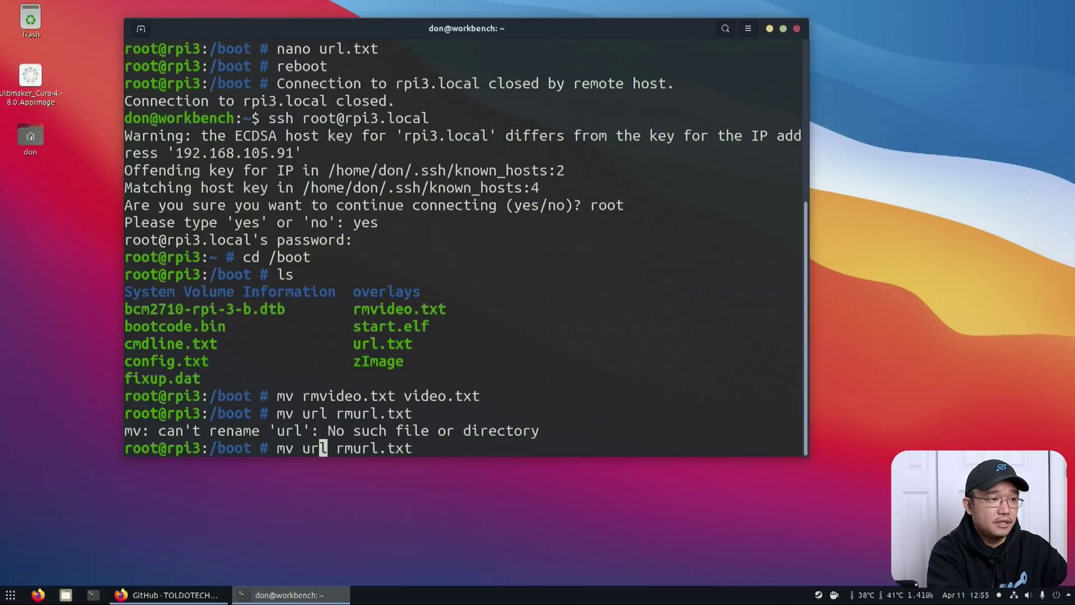
text(.txt)
key(Return)
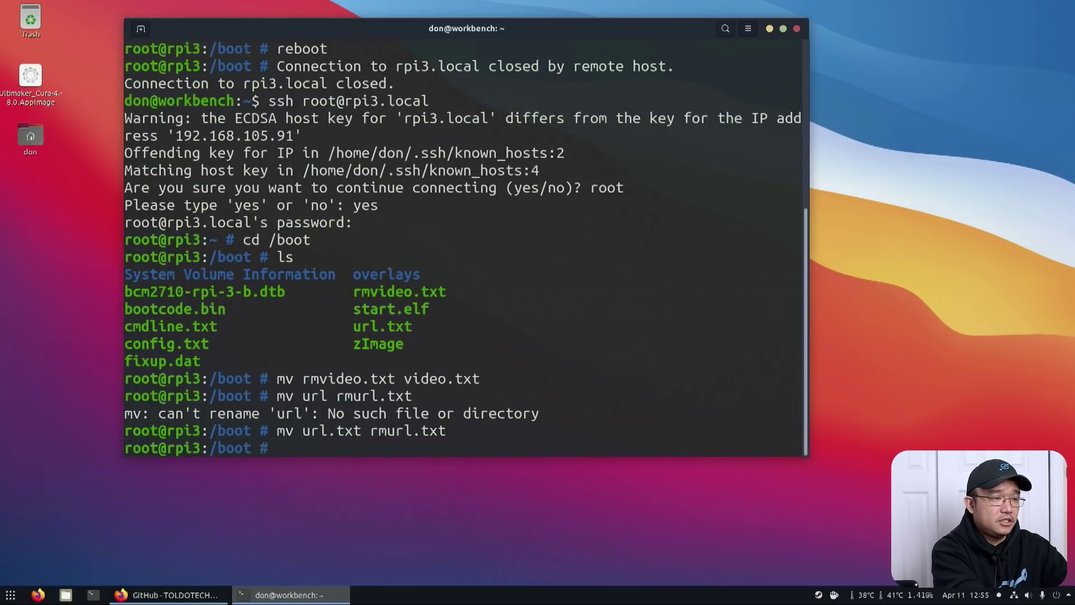
List /boot to confirm rmurl.txt and video.txt are present.
text(ls)
key(Return)
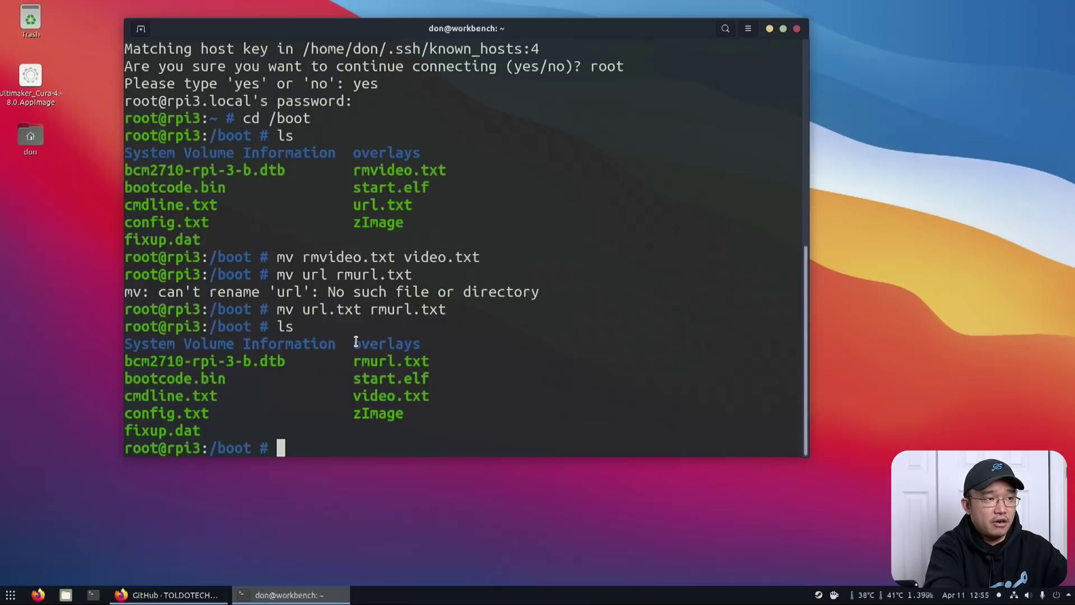
drag(359, 351, 403, 364)
click(403, 364)
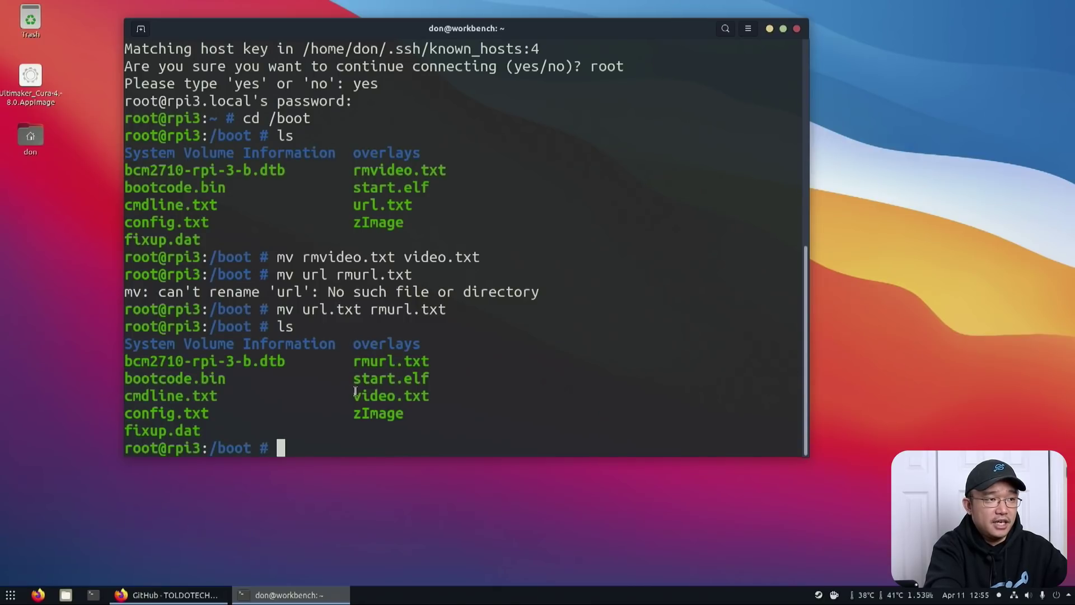
drag(355, 390, 403, 420)
click(400, 421)
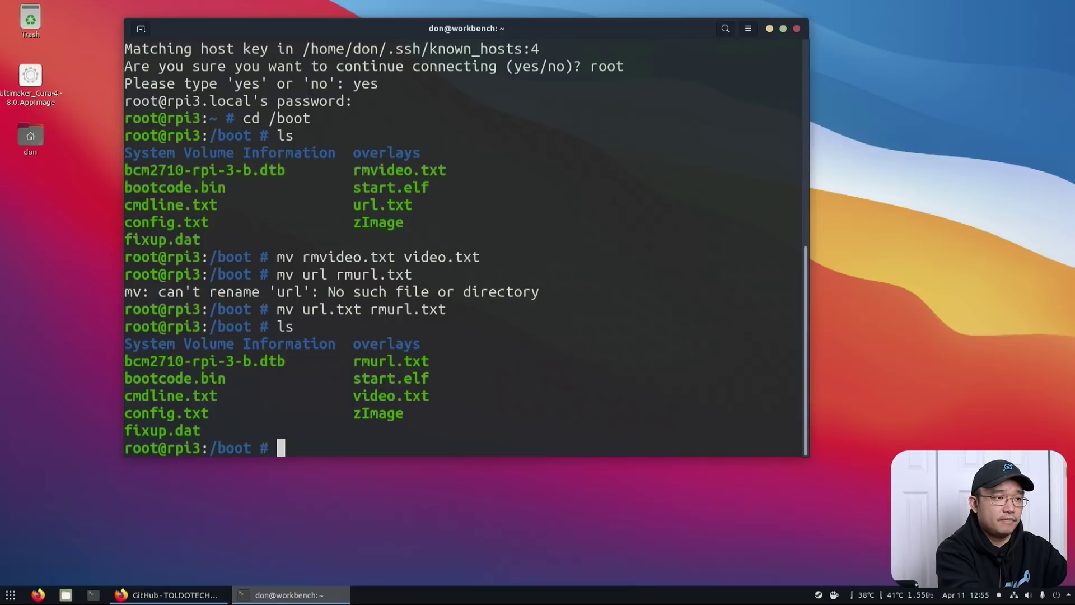
text(nano )
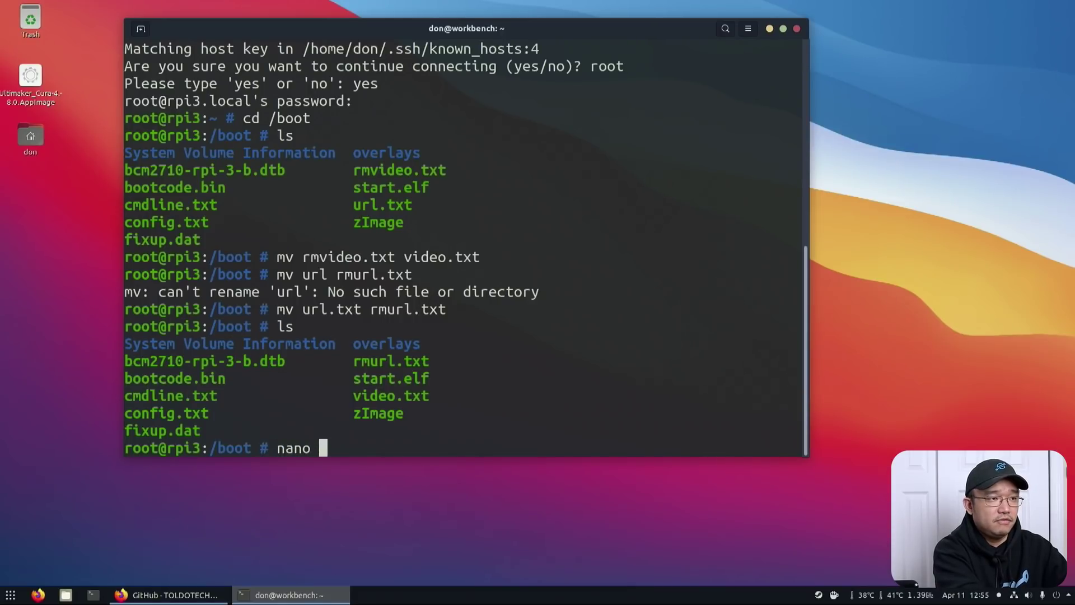
text(video.txt)
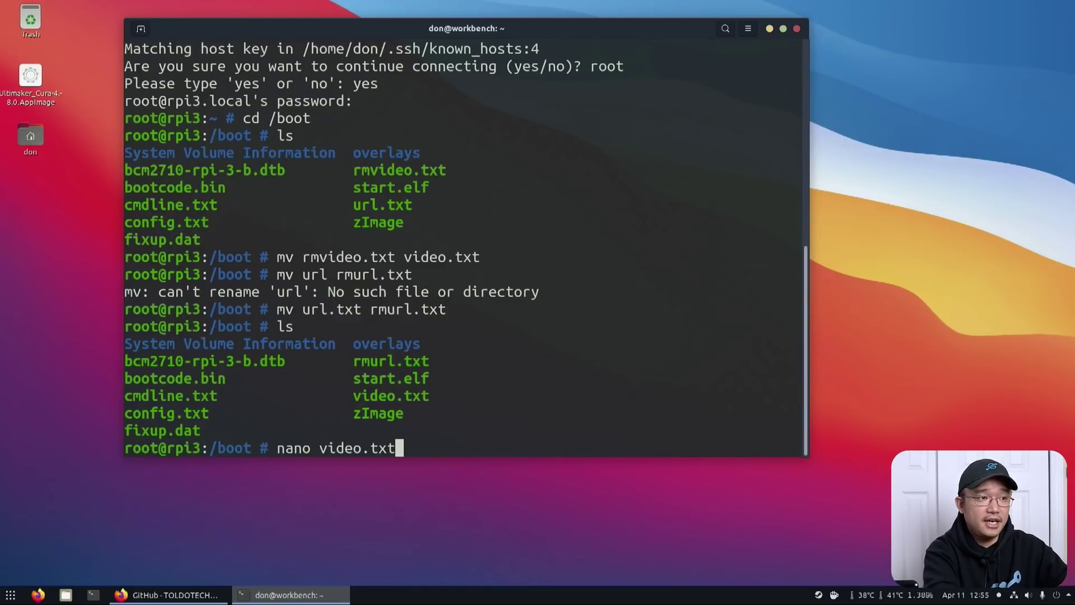
Write /root/intro3.mp4 into video.txt with nano, save it, and reboot the Pi.
key(Return)
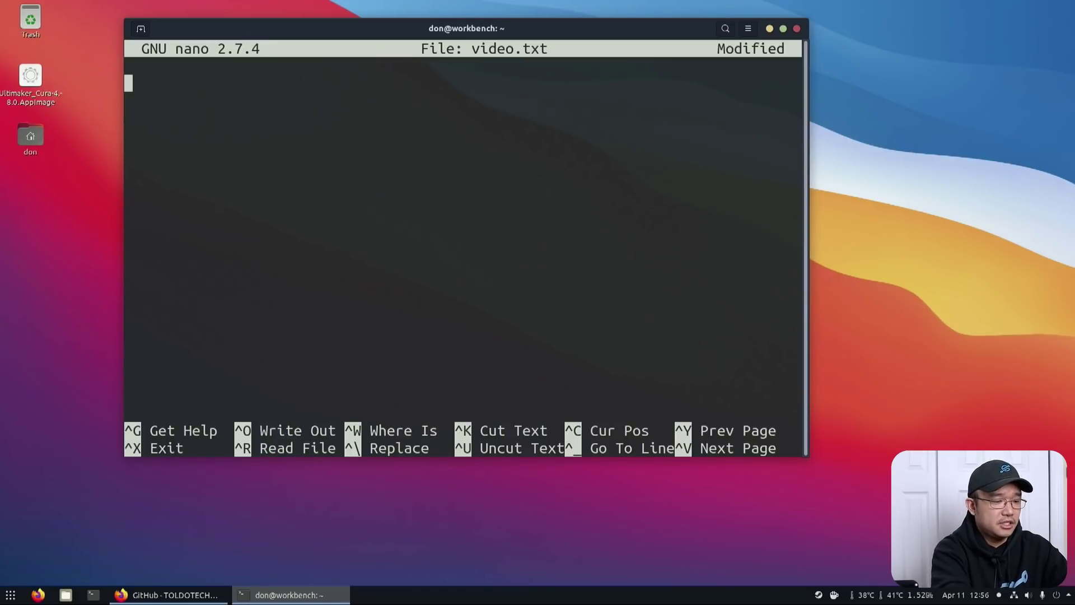
text(/root/)
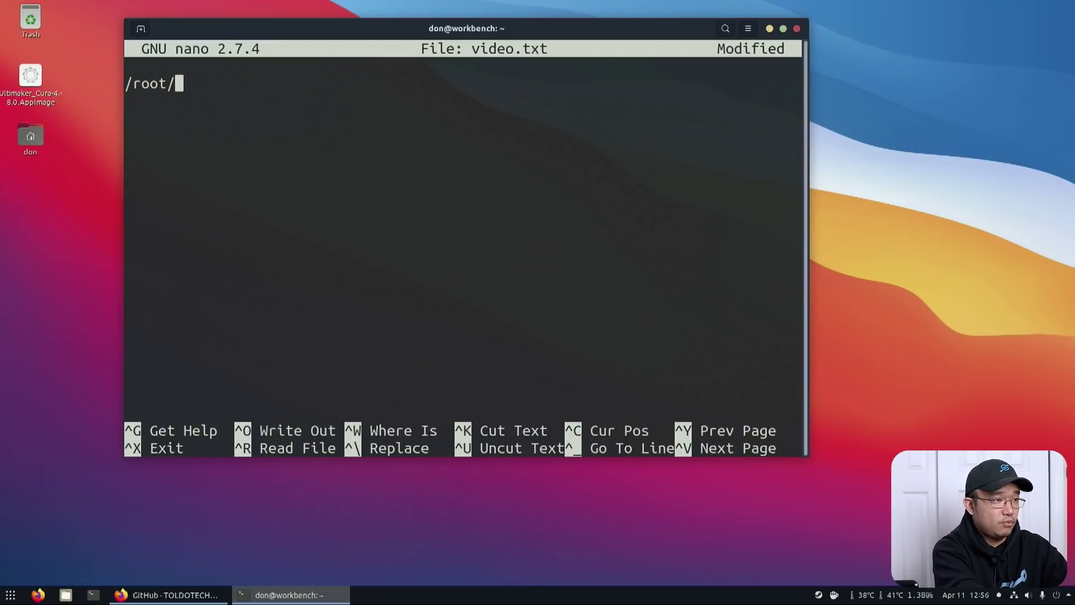
text(intro)
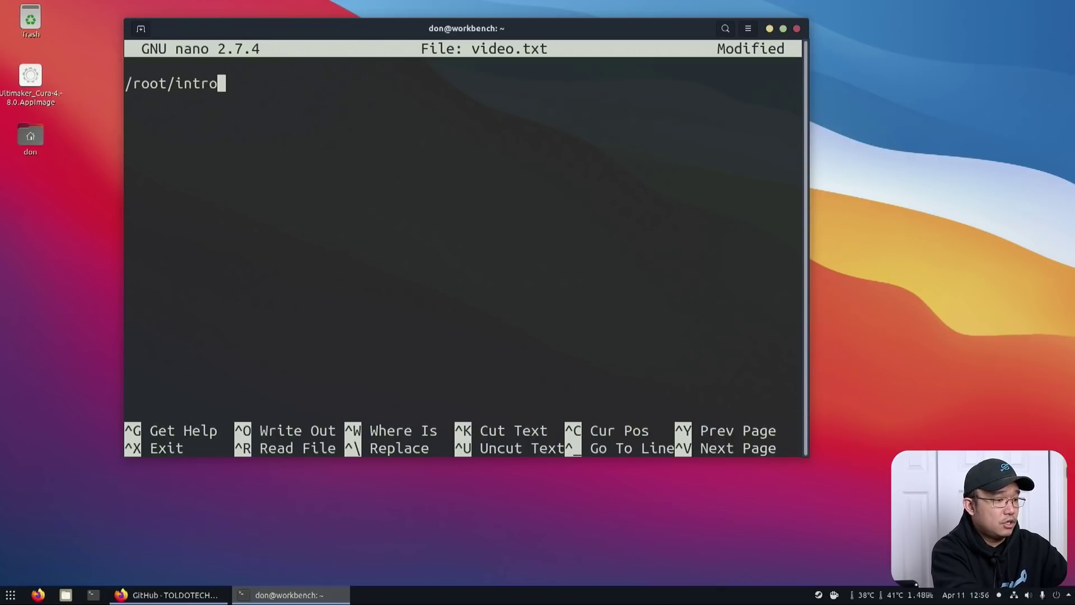
text(3.mp4)
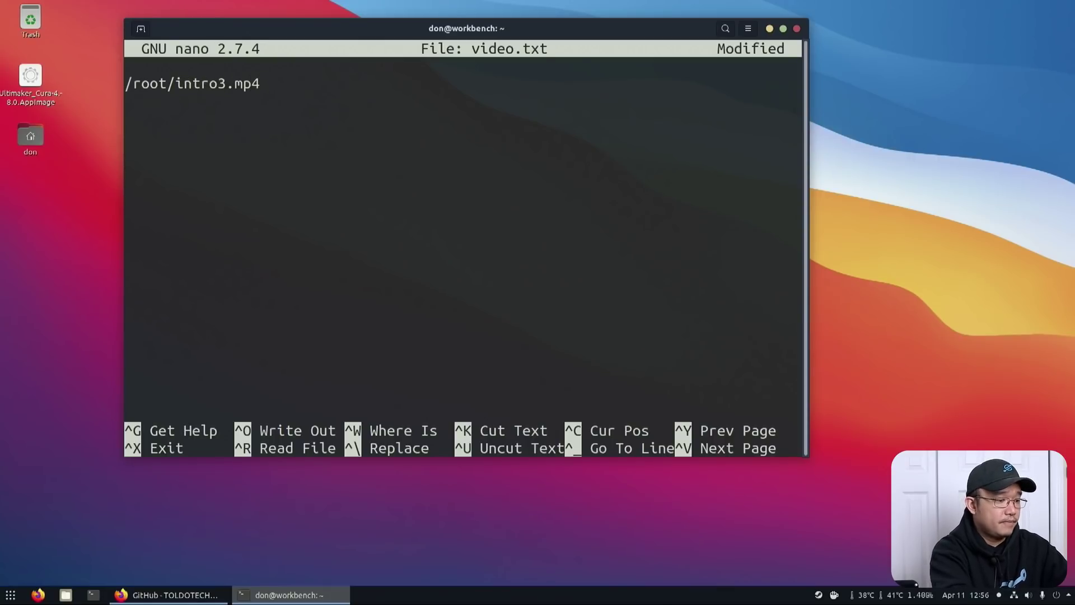
key(ctrl+x)
key(y)
key(Return)
text(reboot)
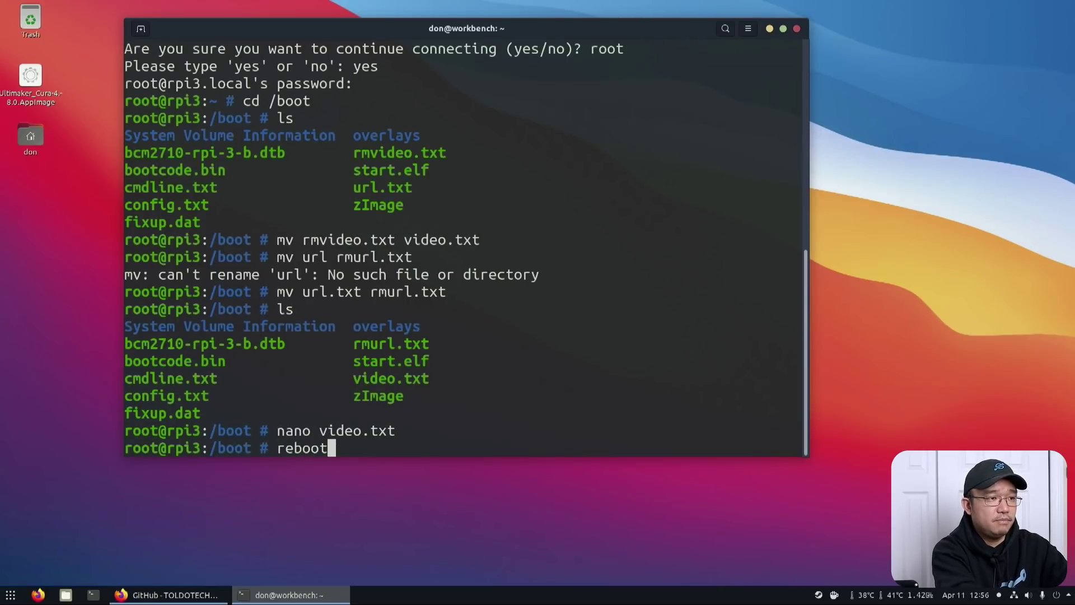
key(Return)
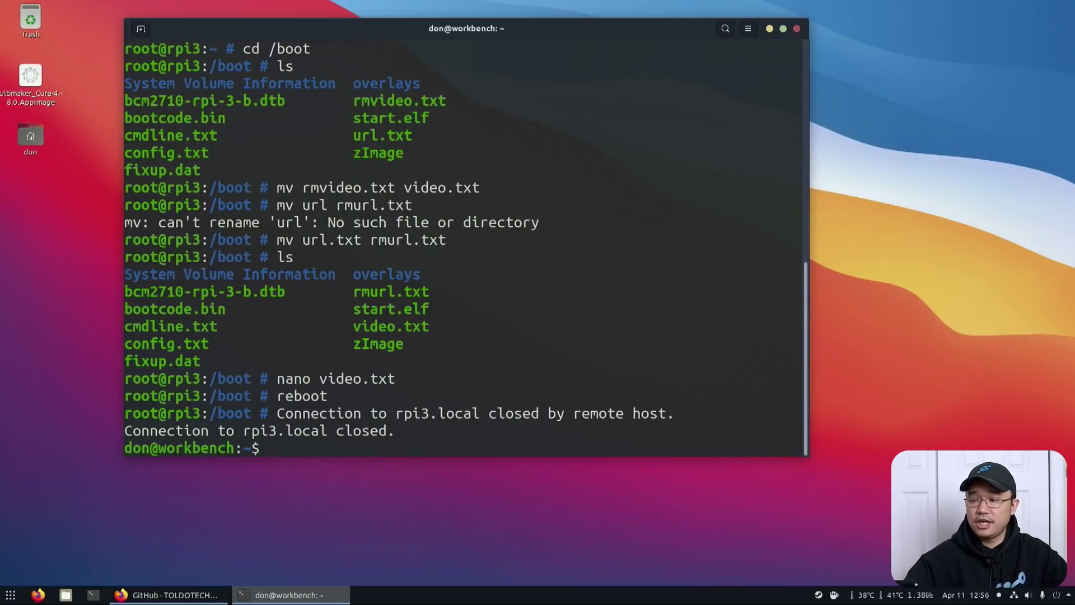